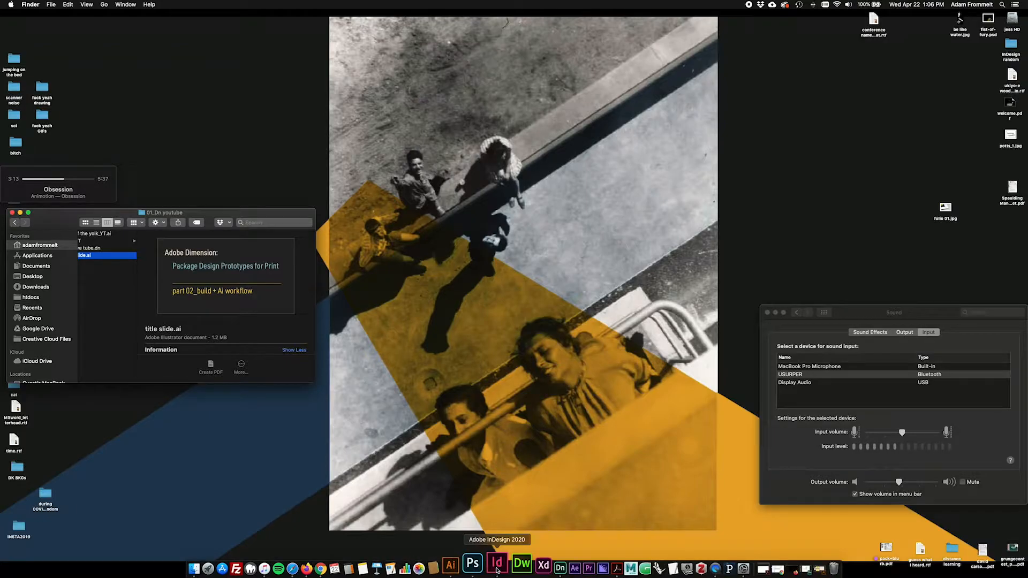
Step: Switch to Adobe Dimension and reset the eye tube scene's view to the home camera bookmark
click(537, 565)
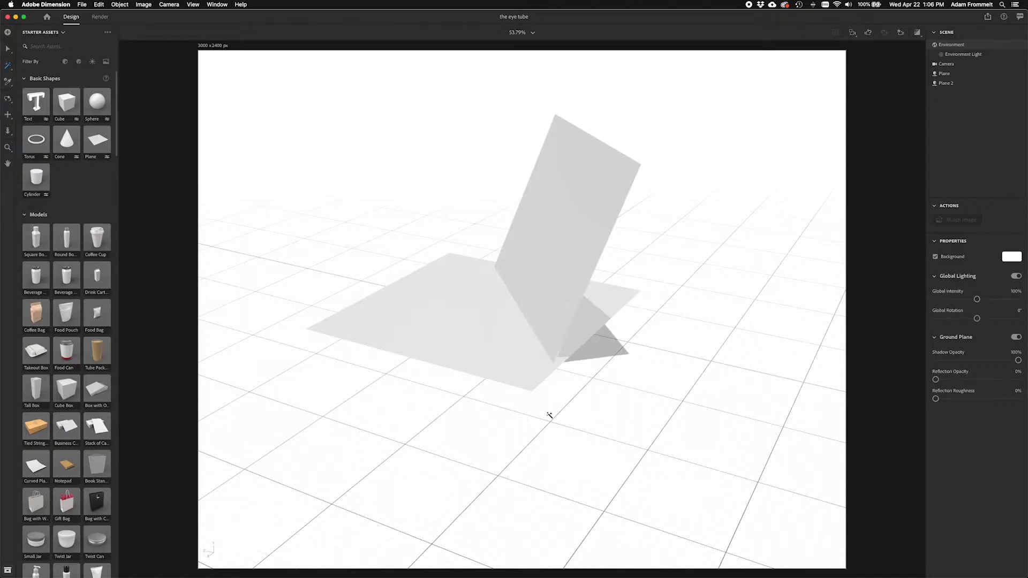
drag(549, 415, 593, 464)
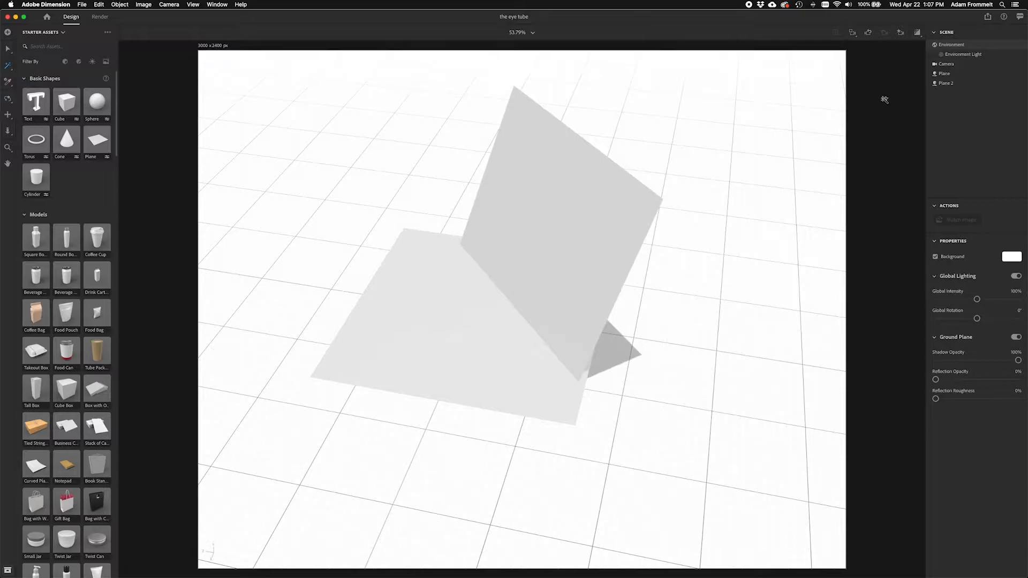
click(900, 32)
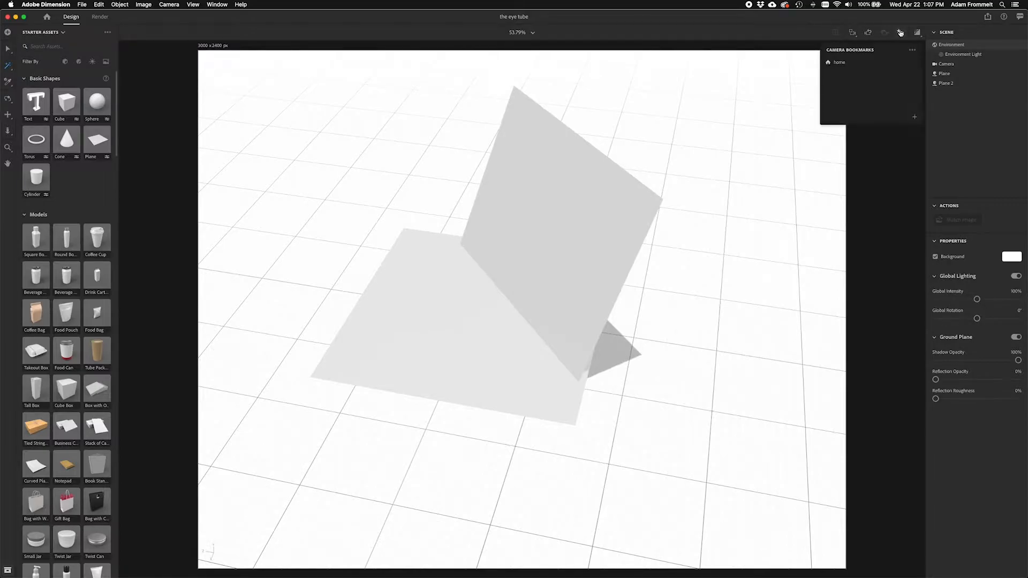
click(854, 63)
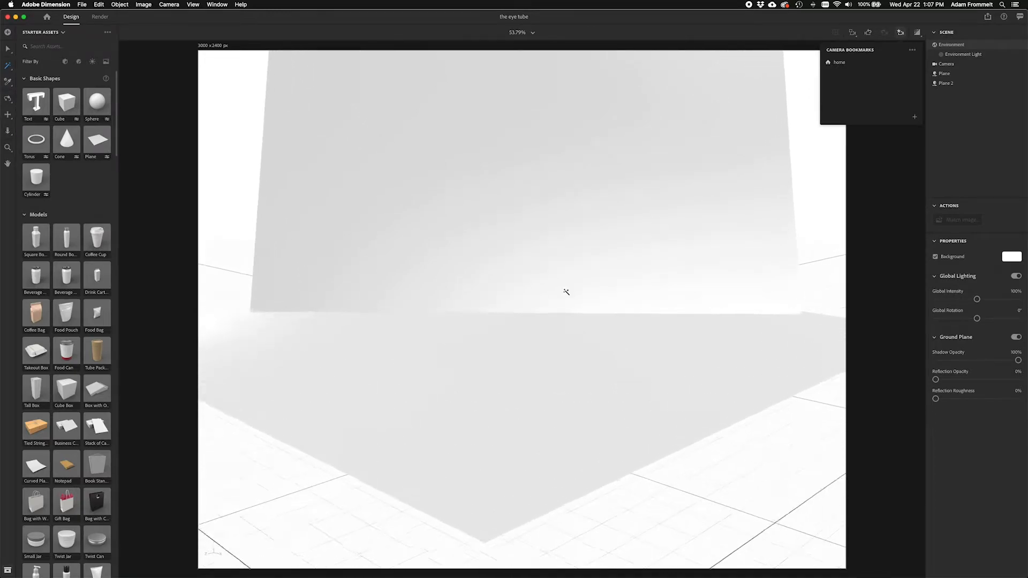
click(862, 63)
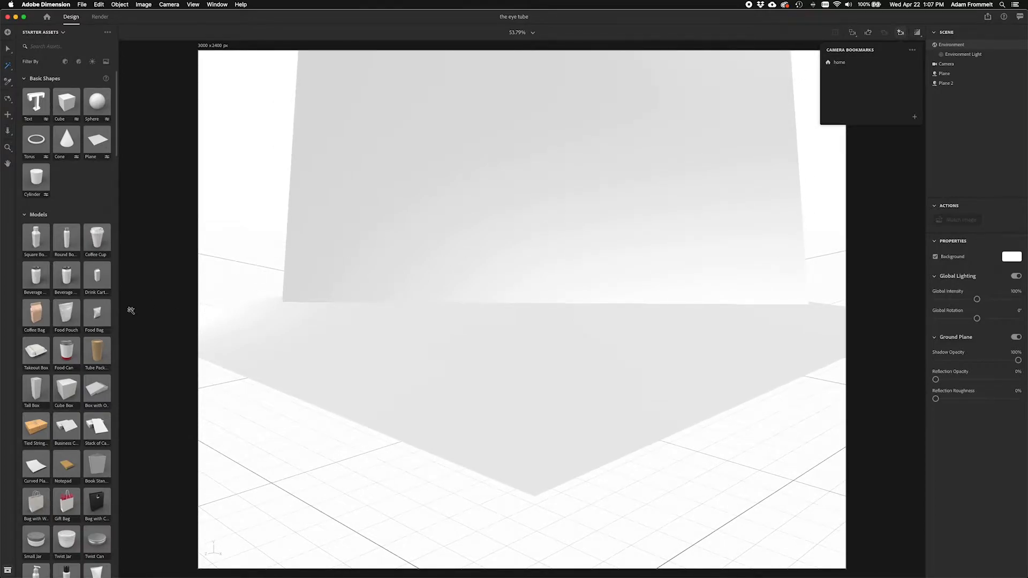
Step: Add the Tube Package model to the scene and scale it up uniformly to about 4.1
click(96, 352)
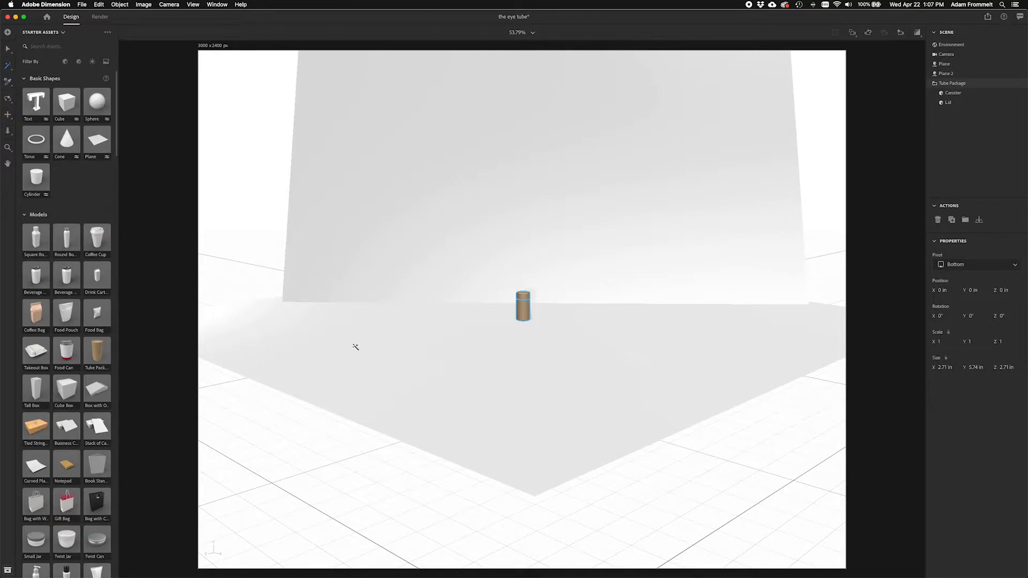
key(v)
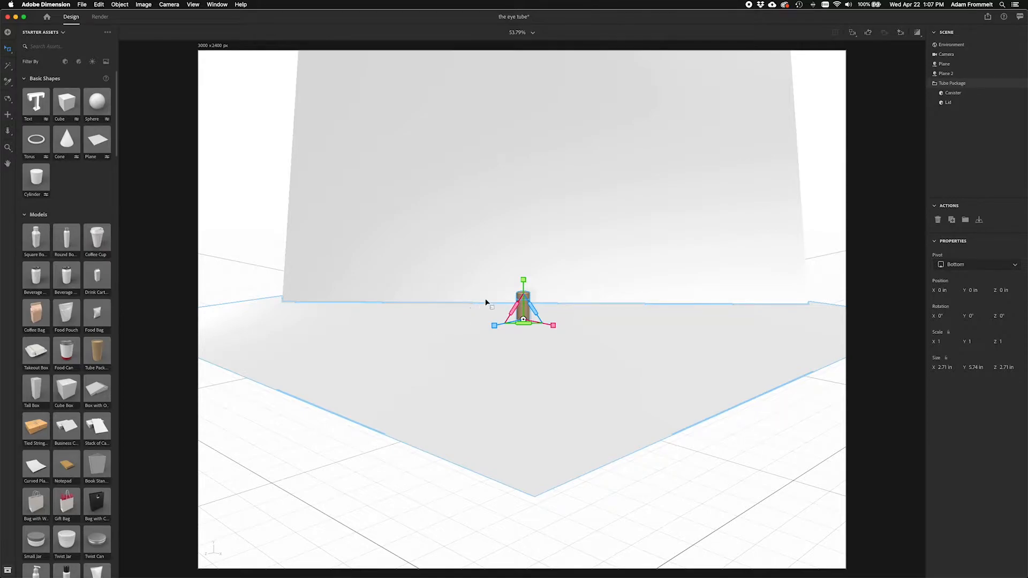
drag(525, 282, 530, 147)
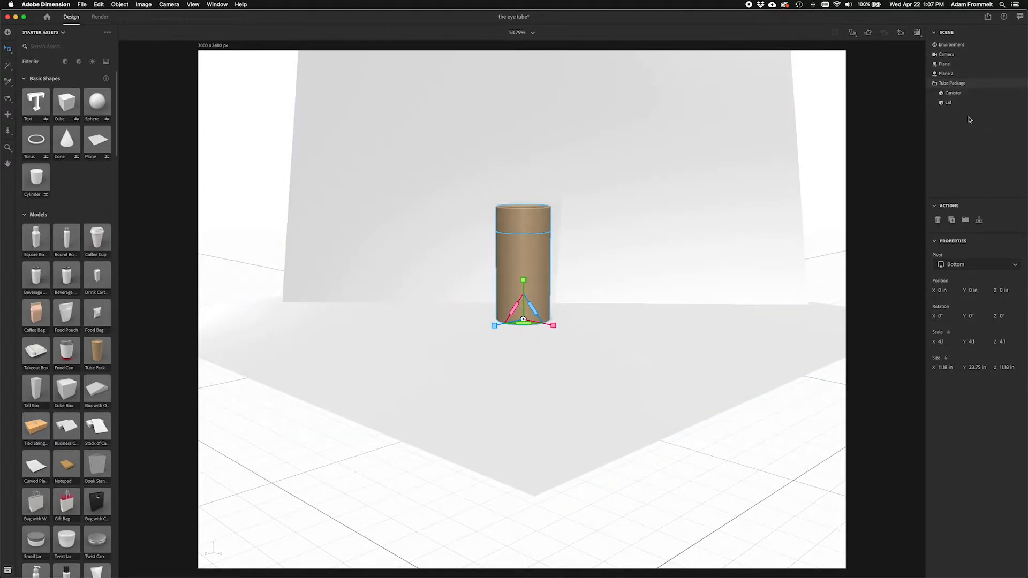
Step: Move the tube package forward on the ground plane to about X 23.6 in, Z 20 in
mouse_move(980, 83)
drag(529, 262, 535, 320)
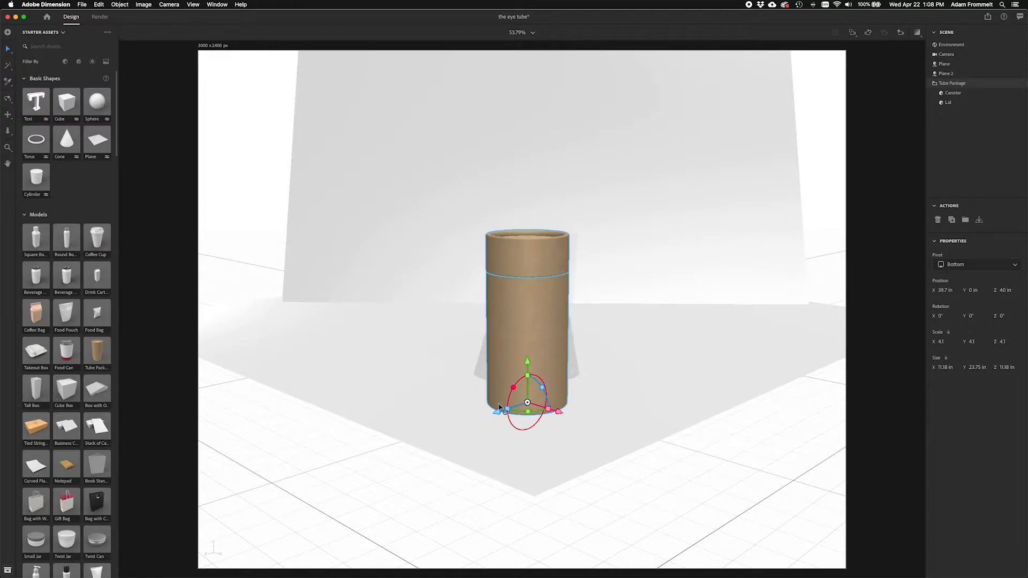
mouse_move(559, 413)
mouse_down()
mouse_move(601, 420)
mouse_move(503, 393)
mouse_move(554, 415)
mouse_up()
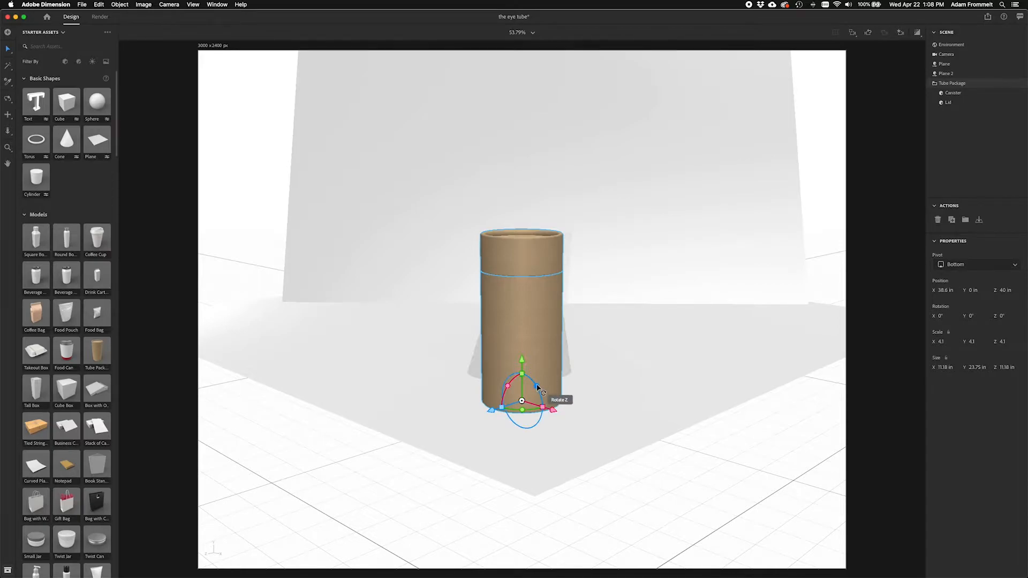
drag(525, 305, 545, 280)
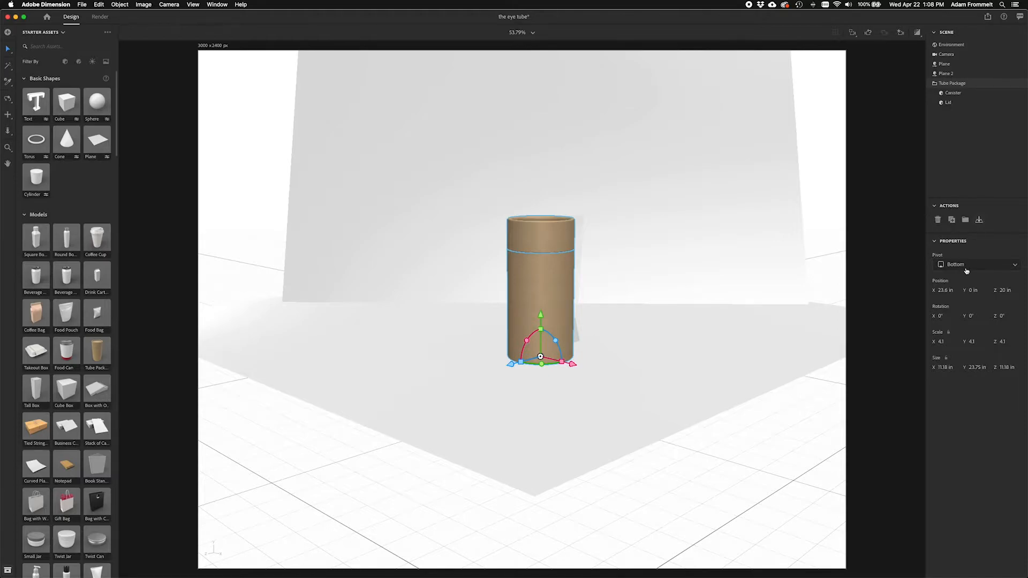
Step: Lock the tube package's size proportions and try an X size of 9 in, followed by a Y size of 9 in
click(945, 368)
click(947, 358)
click(945, 367)
text(9)
key(Return)
click(976, 367)
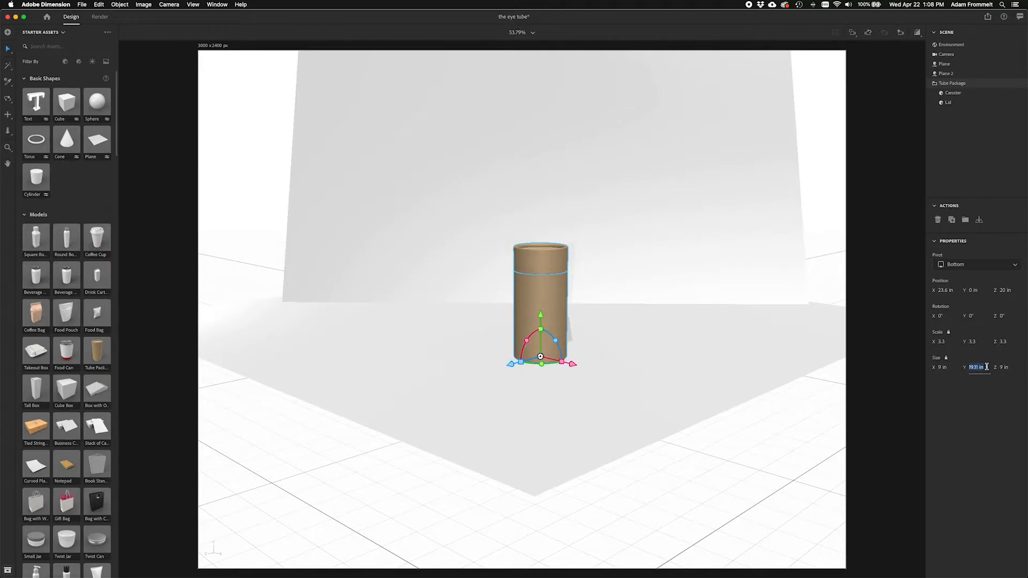
text(9)
key(Return)
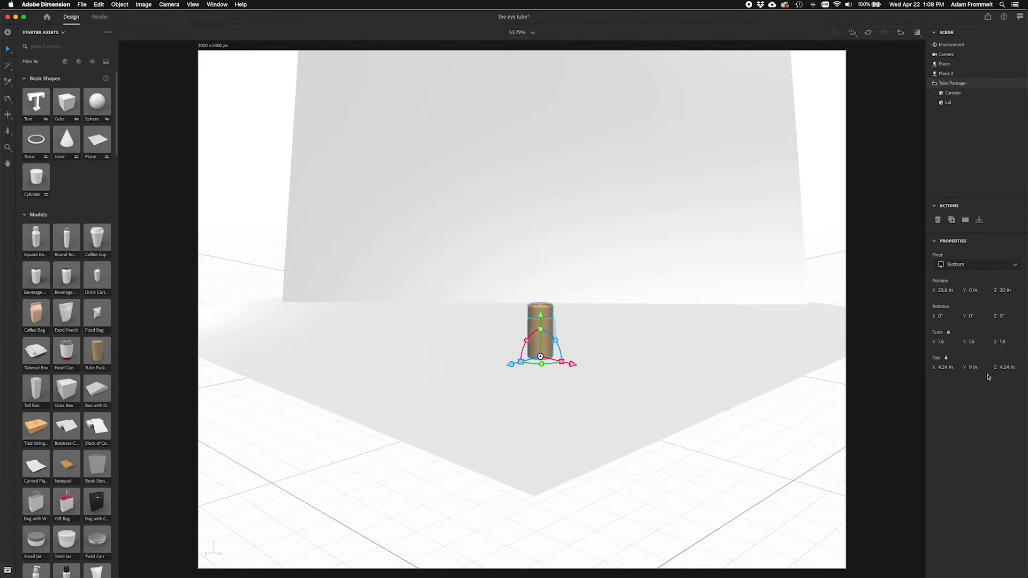
Step: Set the tube package's Y size to 18 in with proportions locked
click(971, 367)
text(18)
key(Return)
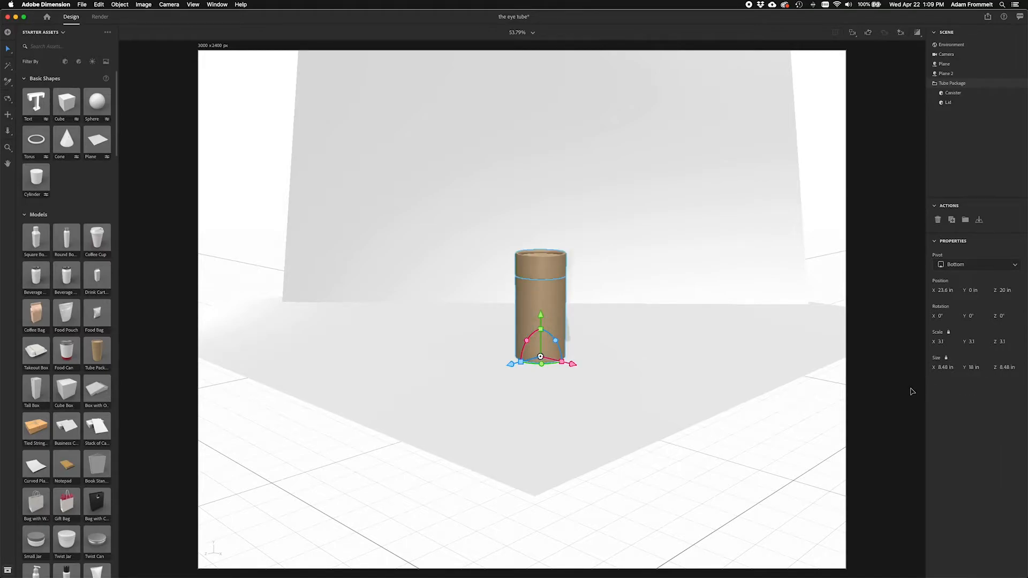
Step: Unlock the size proportions and set the tube package's X and Z sizes to 6 in each
click(946, 359)
click(943, 367)
text(6)
click(1005, 368)
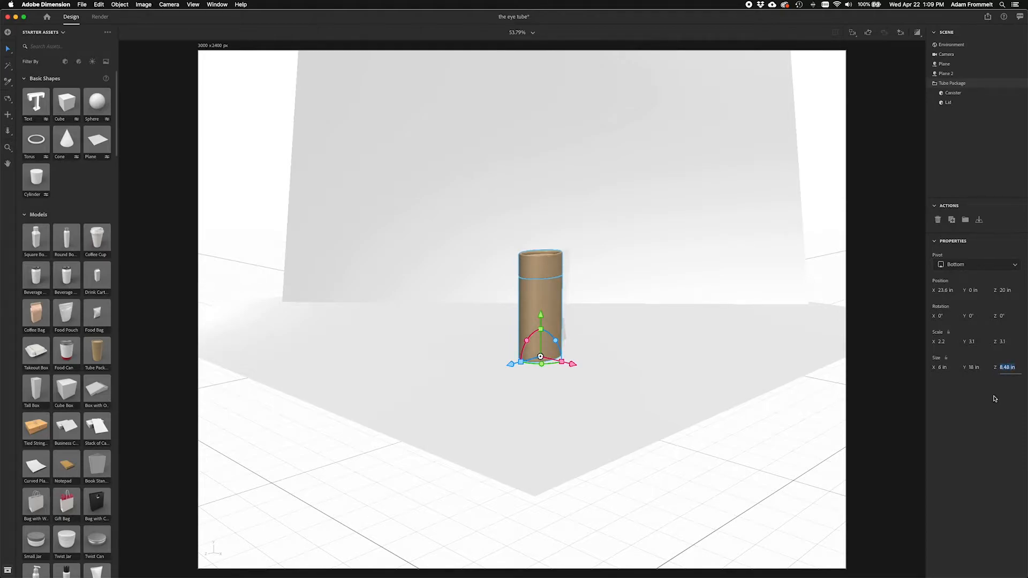
text(6)
key(Return)
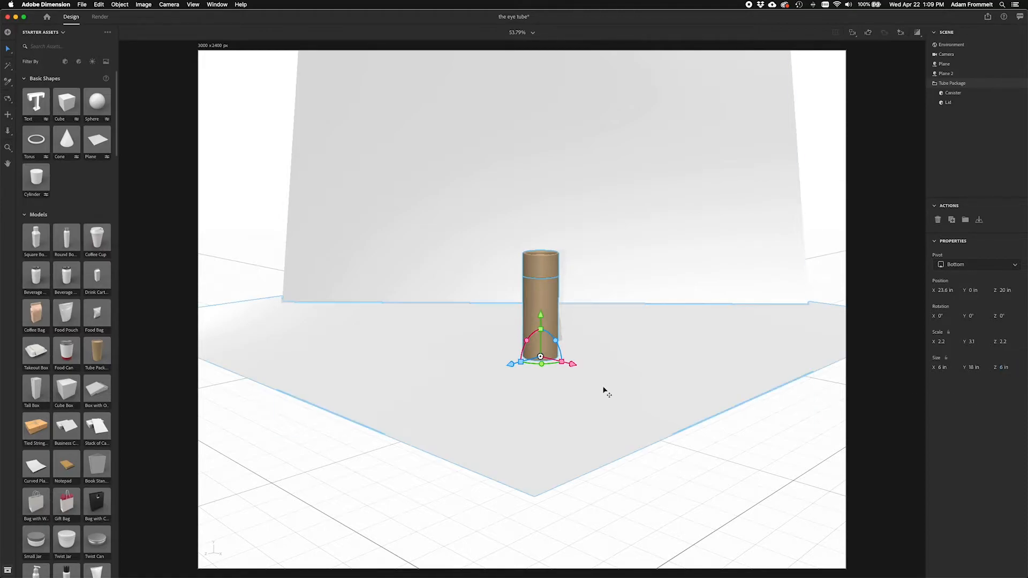
Step: Inspect the resized tube package up close, and return the camera to the home bookmark
key(f)
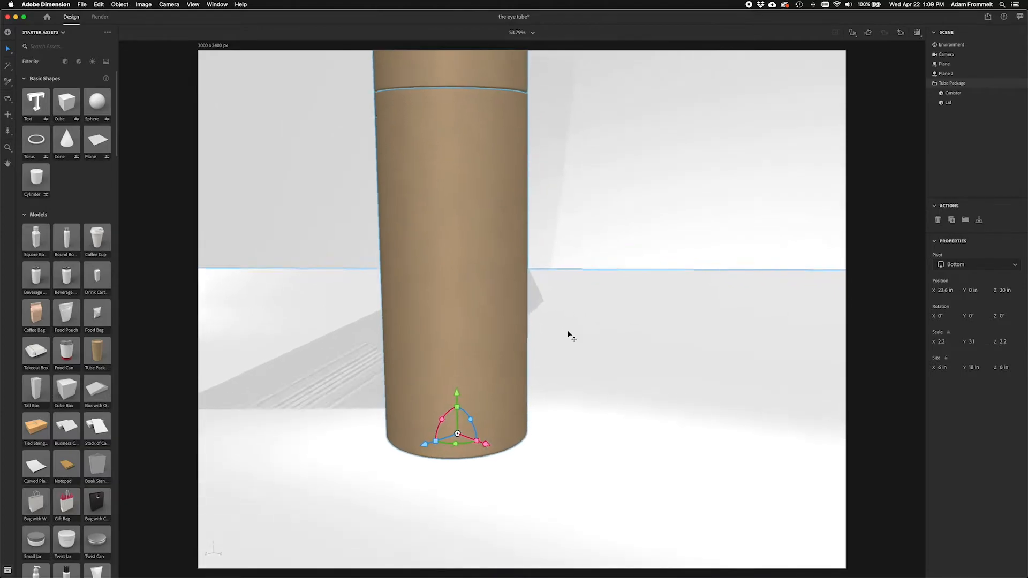
right_drag(569, 335, 578, 317)
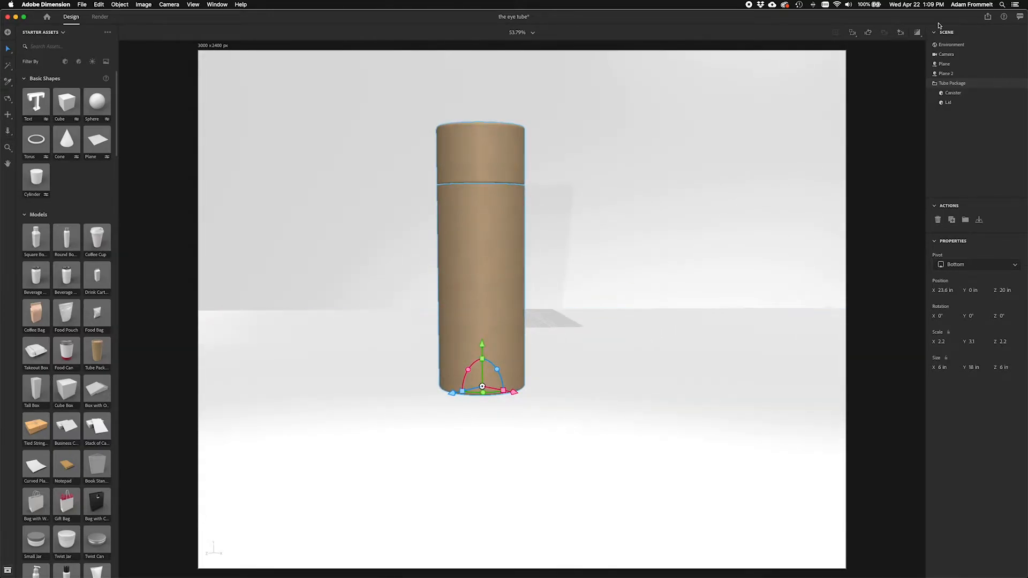
click(900, 32)
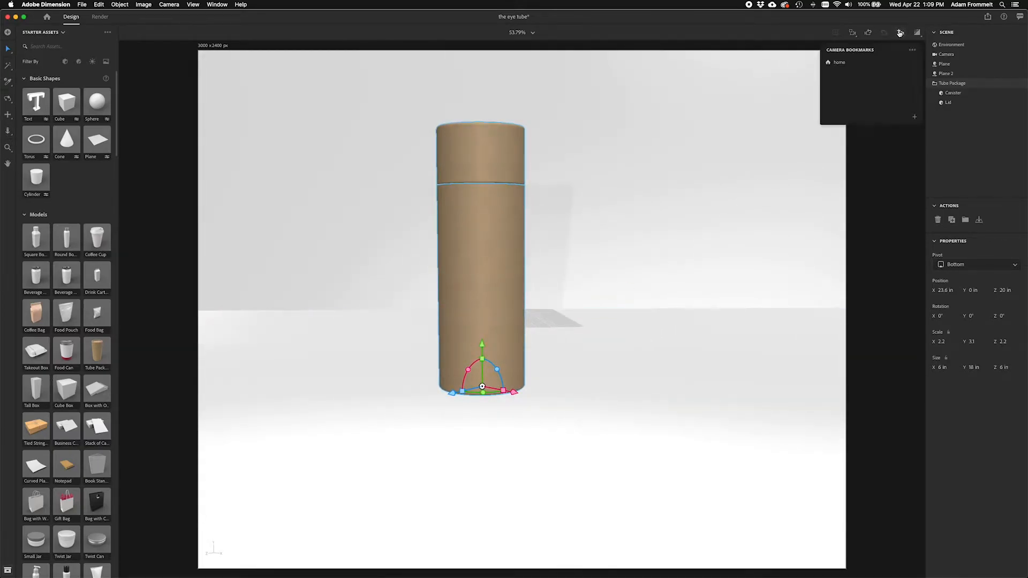
click(859, 64)
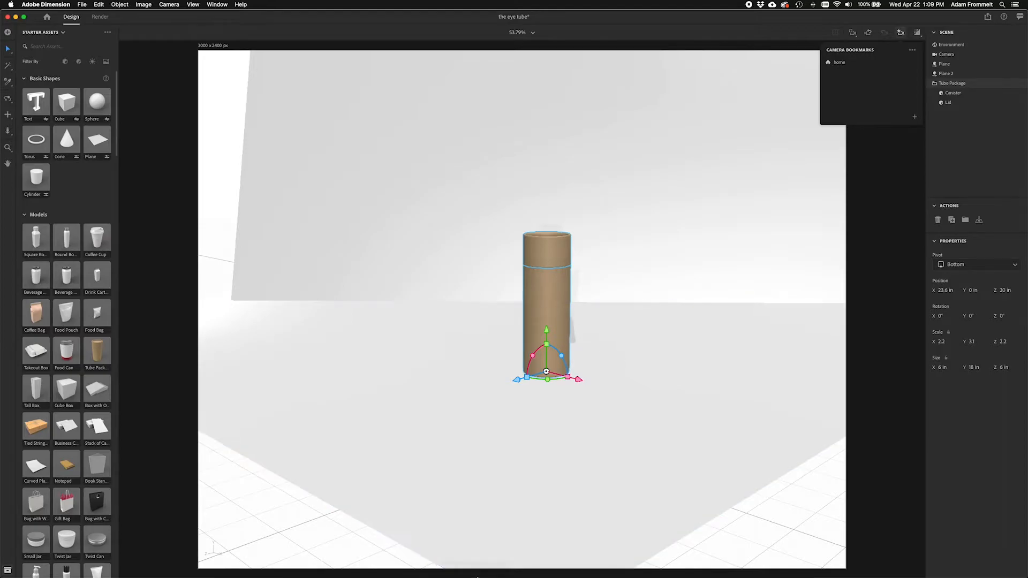
Step: Switch to Adobe Illustrator, show the artboard list of eye of the yolk.ai, and examine the egg illustration and repeat pattern artwork
mouse_move(474, 566)
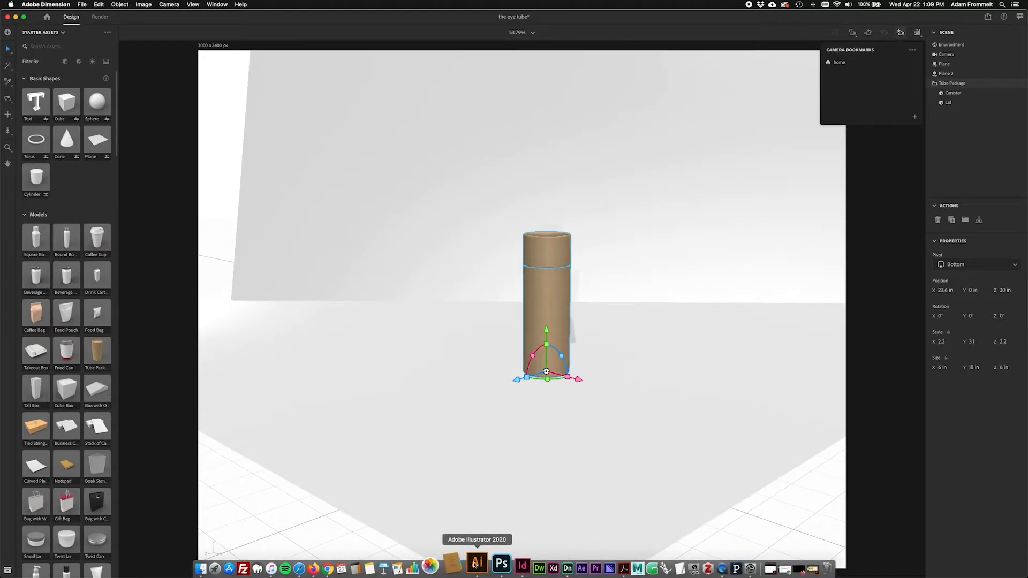
click(475, 565)
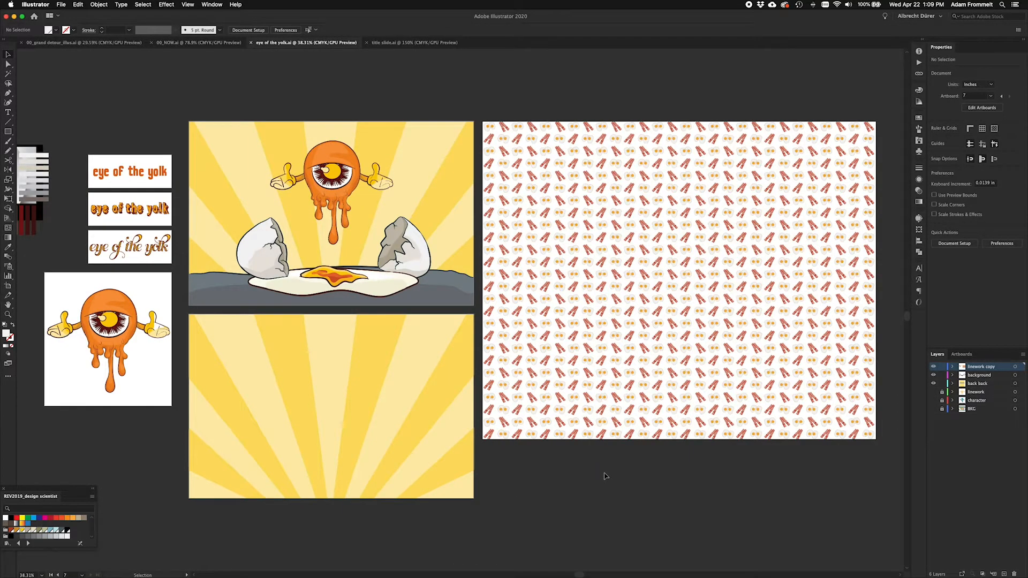
click(962, 354)
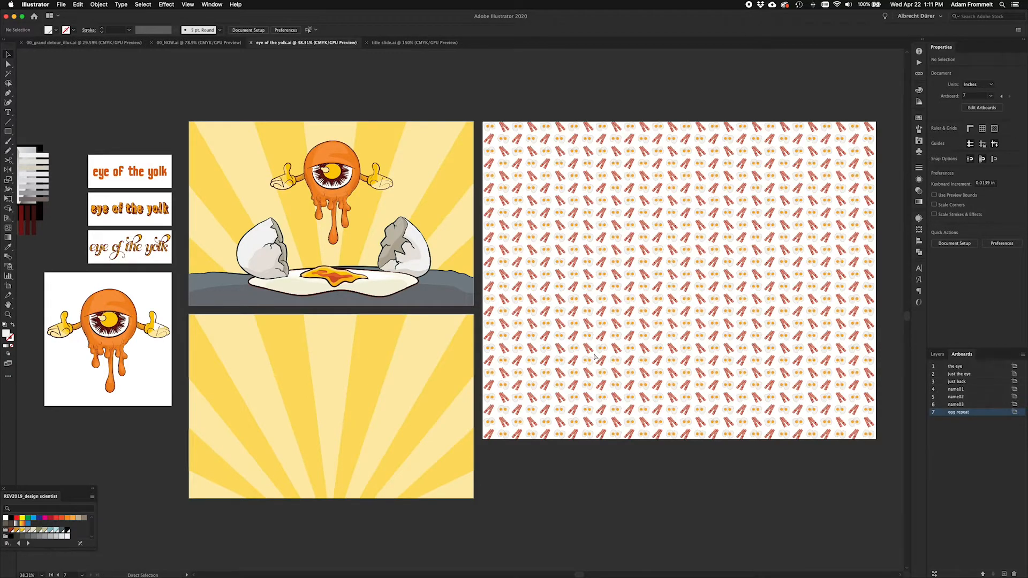
key(super+equal)
key(super+equal)
key(super+equal)
scroll(594, 357, right, 3)
scroll(595, 357, left, 10)
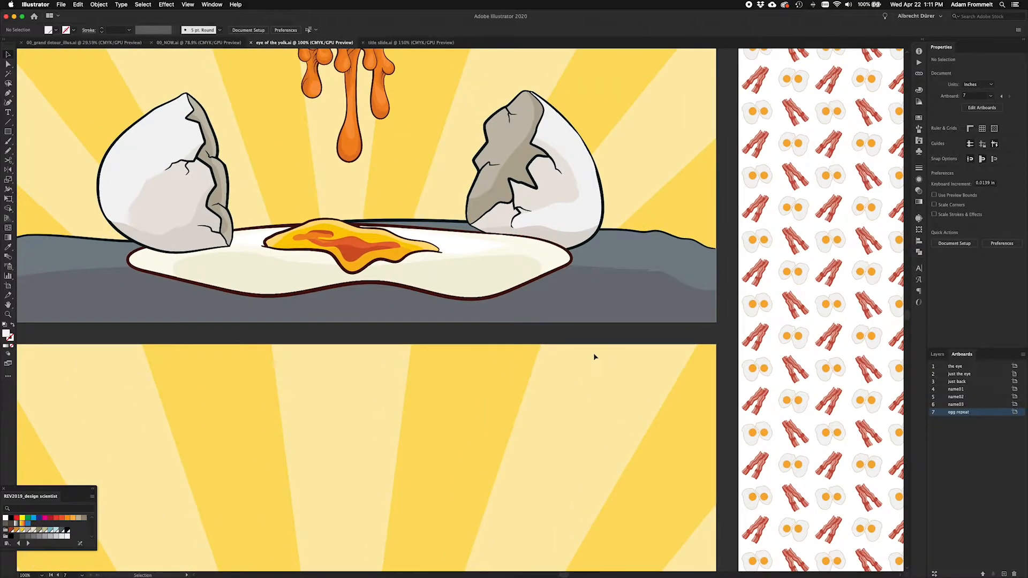
key(super+alt+0)
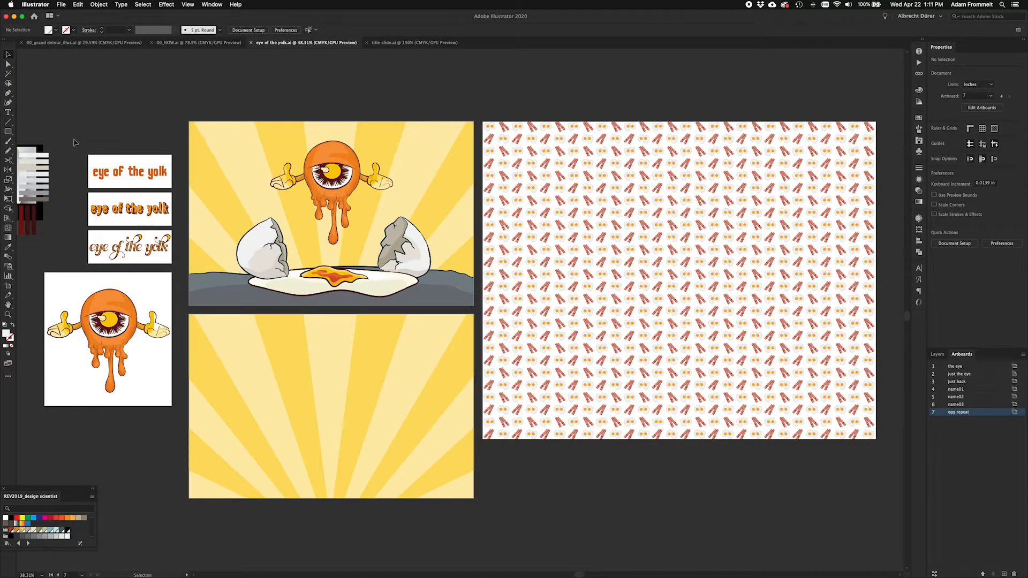
Step: Examine the three name lettering artboards and the eye character artboard up close, and return to the layer list
key(z)
drag(70, 135, 180, 268)
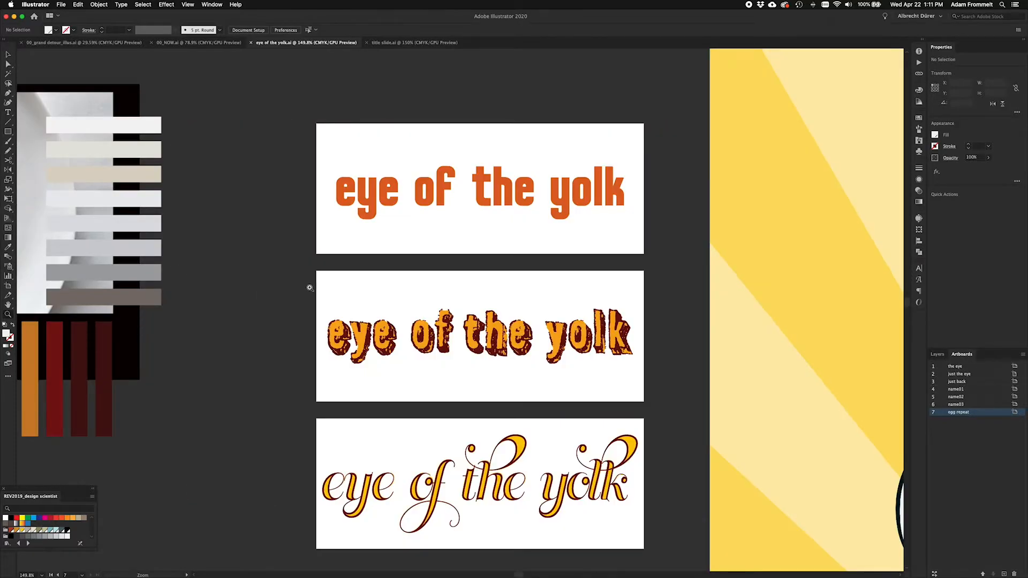
scroll(309, 288, down, 10)
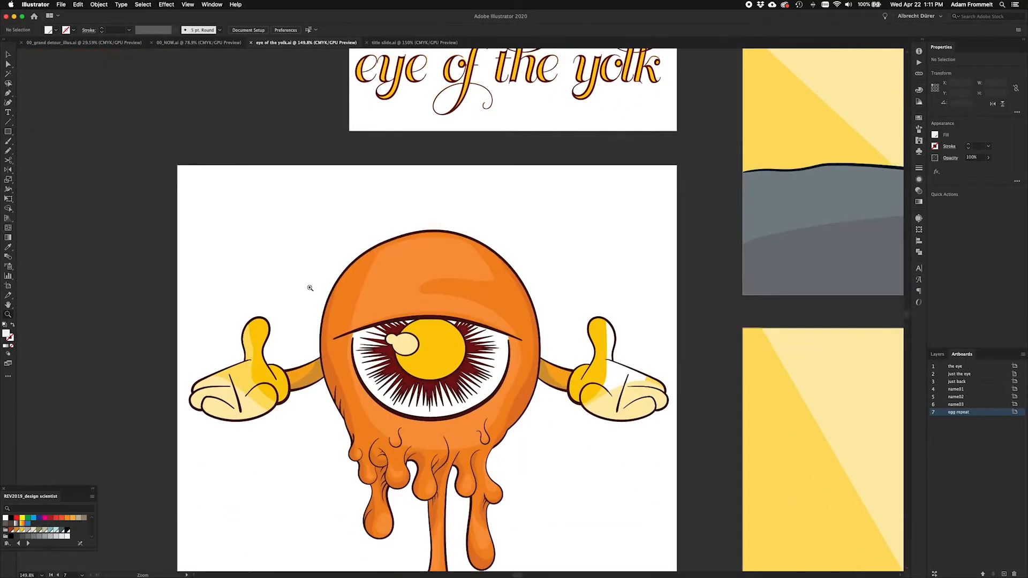
scroll(310, 288, down, 3)
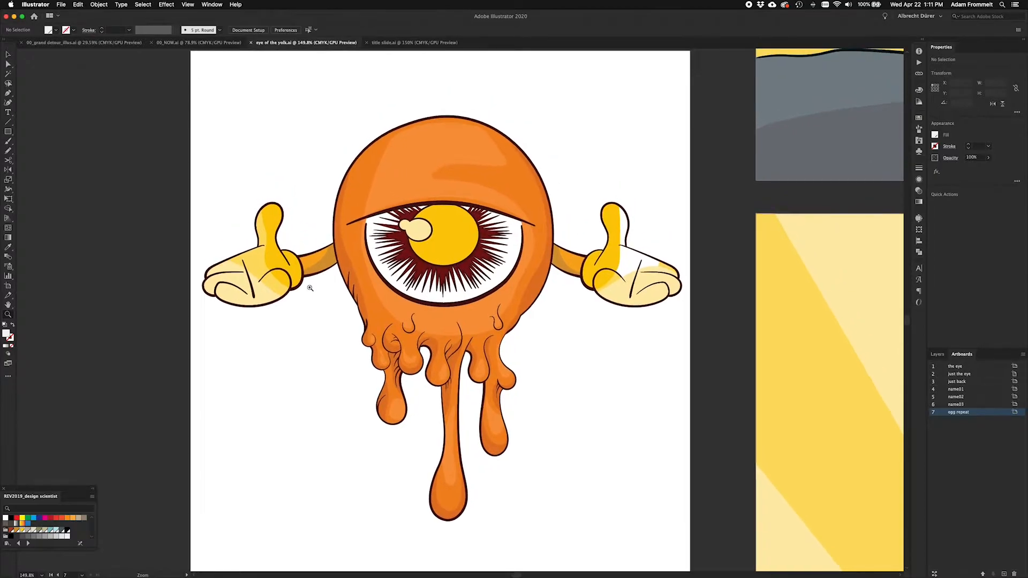
scroll(310, 288, up, 1)
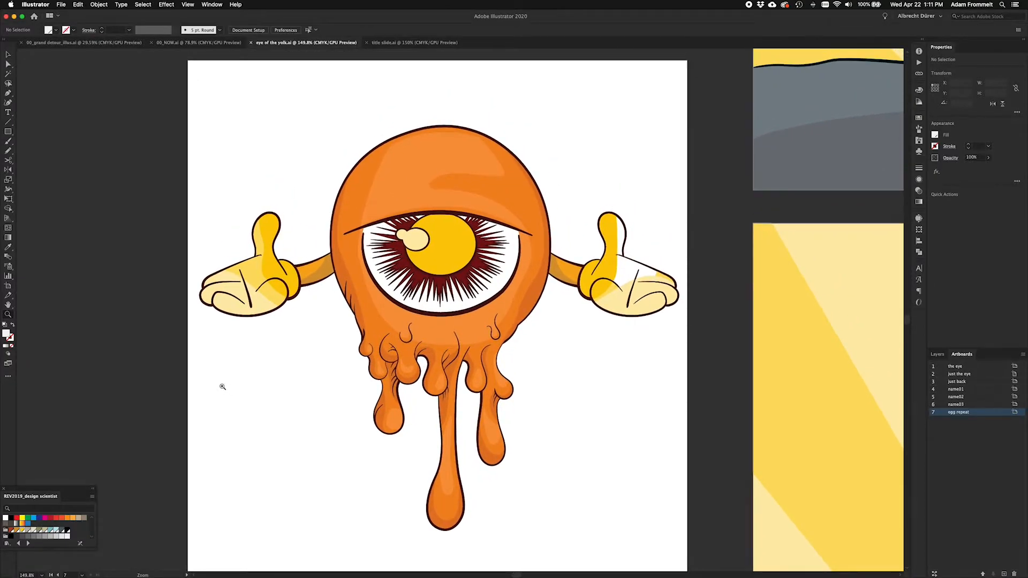
key(super+alt+0)
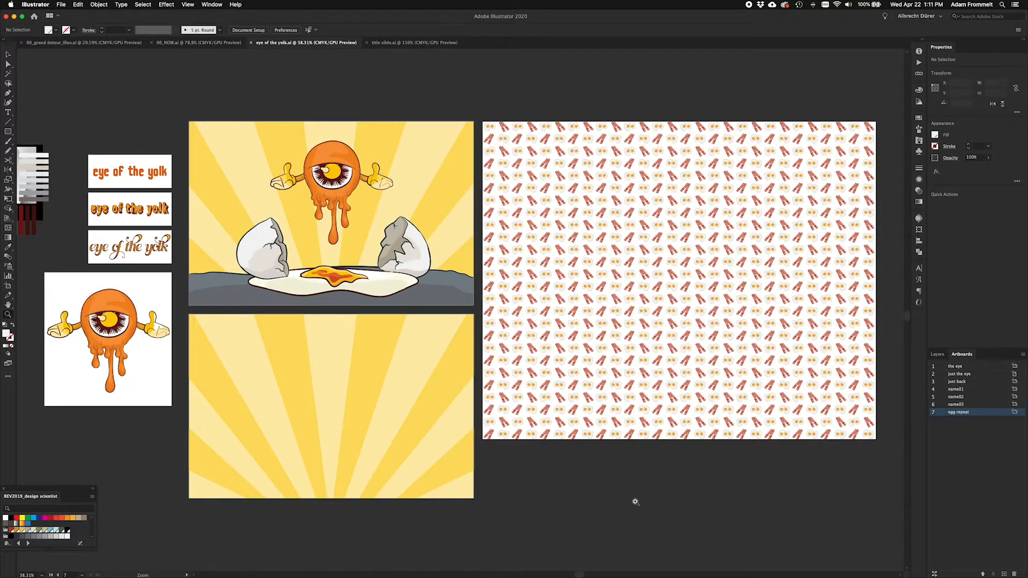
click(938, 354)
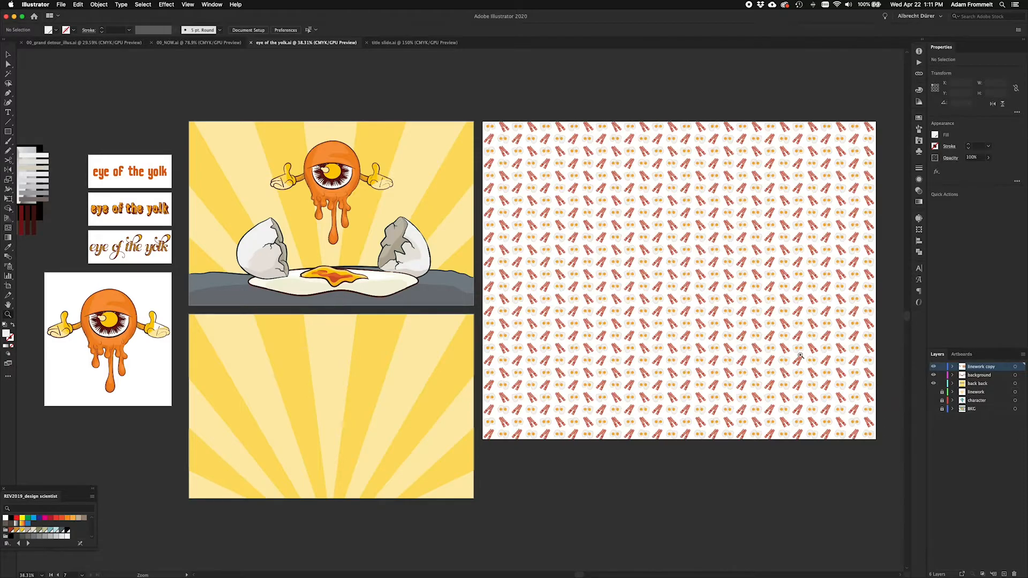
Step: Return to Adobe Dimension and open the Tube Material of the tube package's Canister
click(14, 17)
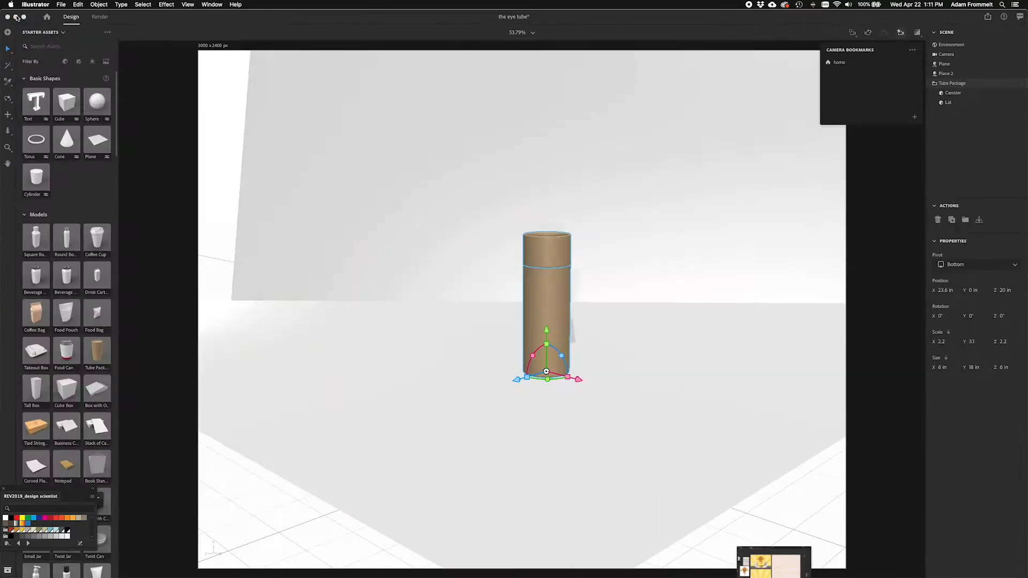
click(547, 293)
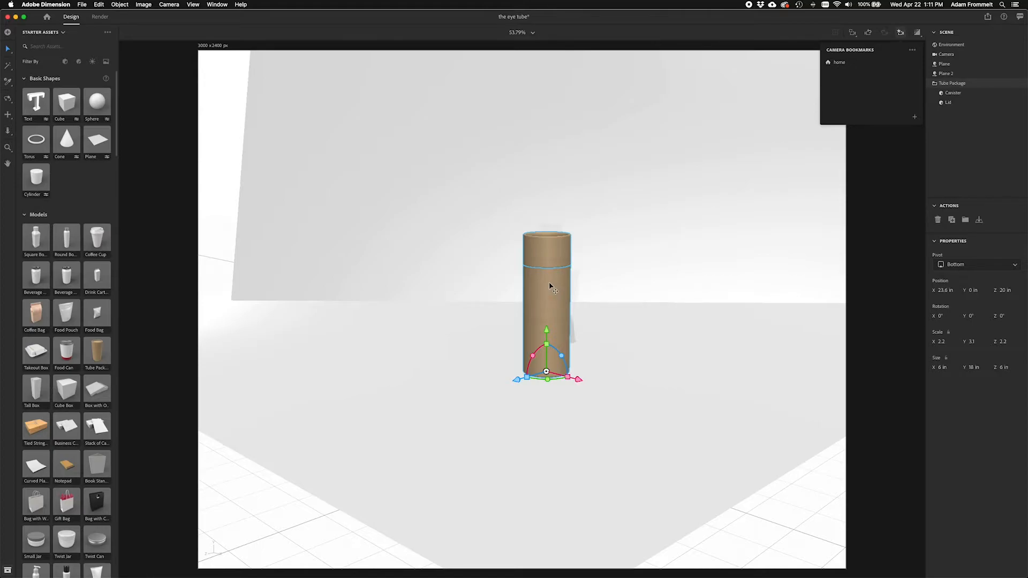
click(550, 287)
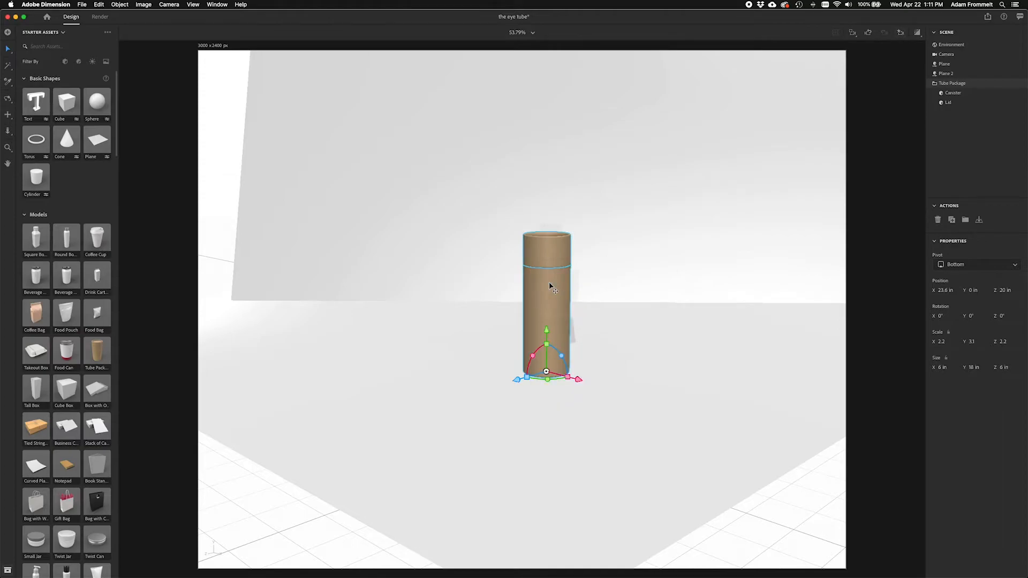
double_click(550, 287)
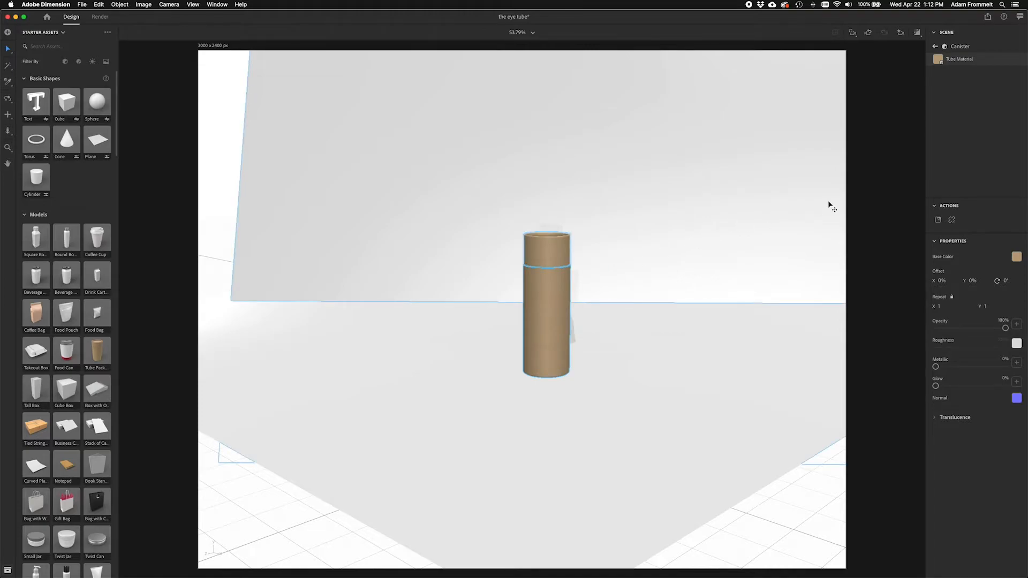
Step: Place eye of the yolk_YT.ai as a graphic on the Canister and set its placement to Fill
click(935, 47)
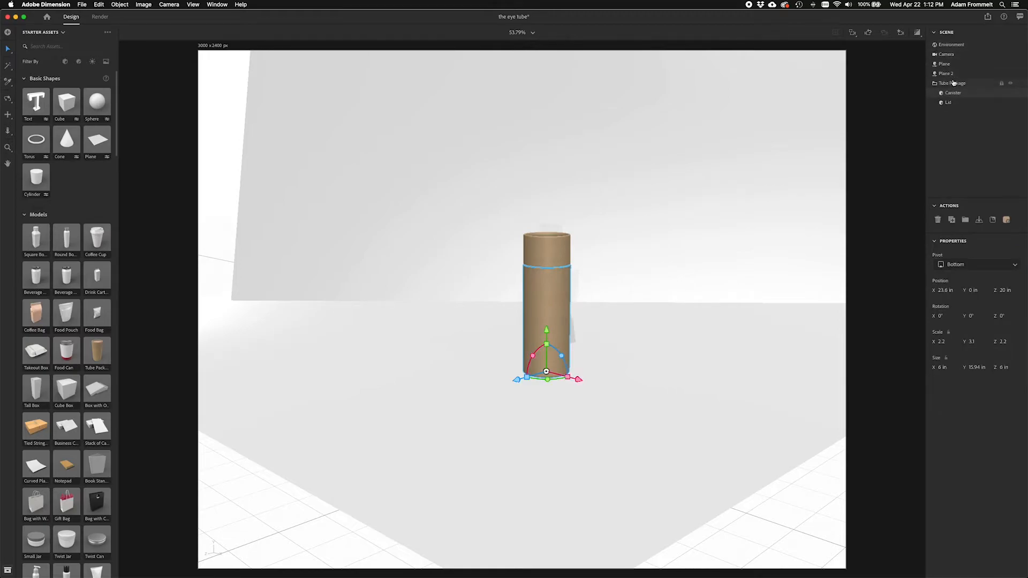
click(957, 83)
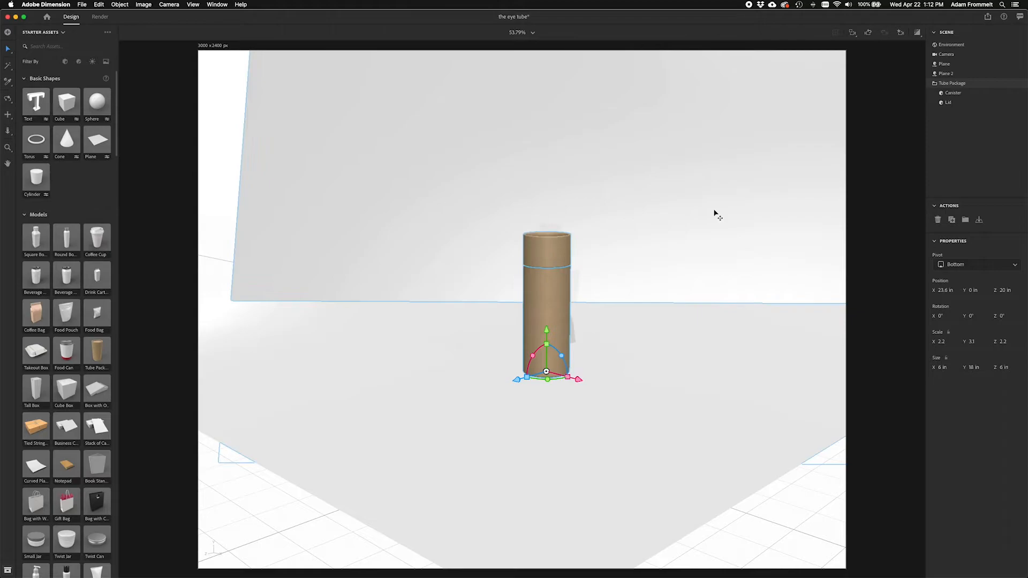
click(974, 94)
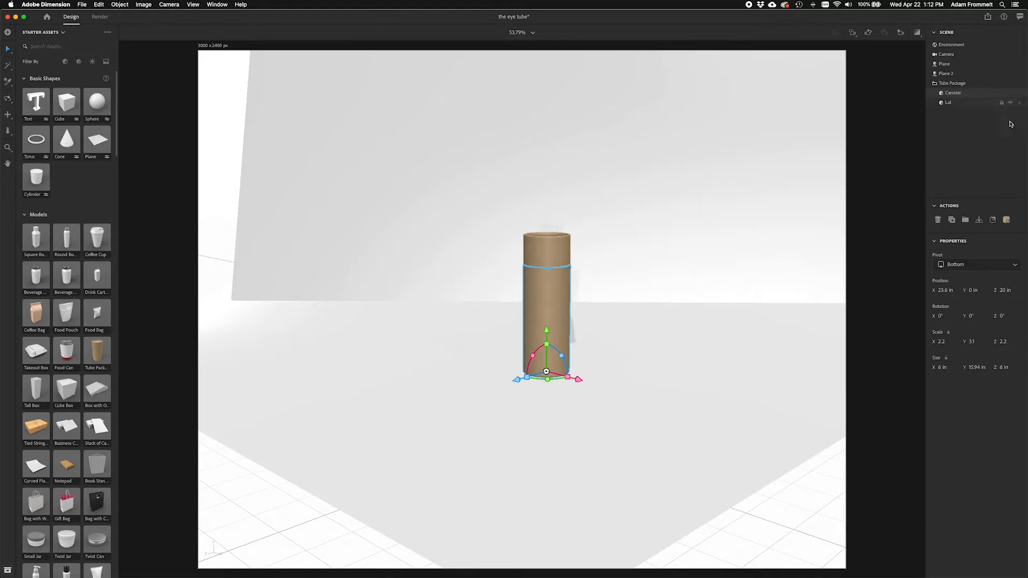
click(993, 220)
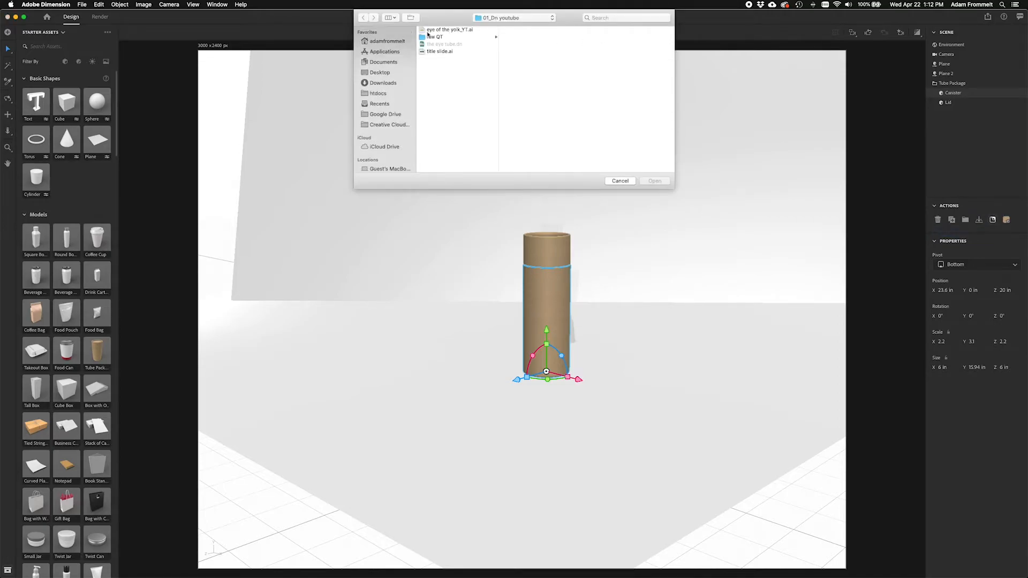
click(442, 29)
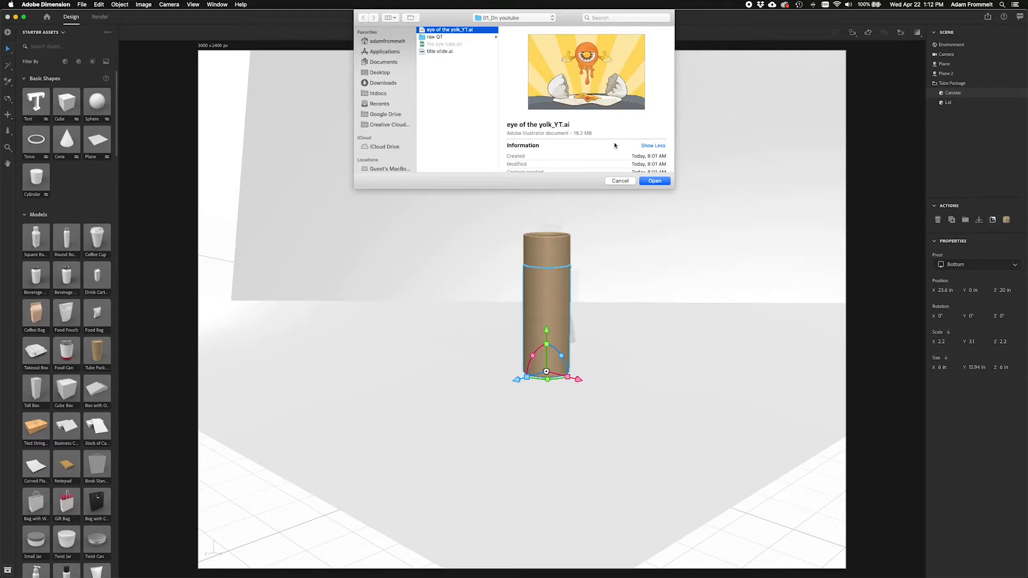
click(661, 182)
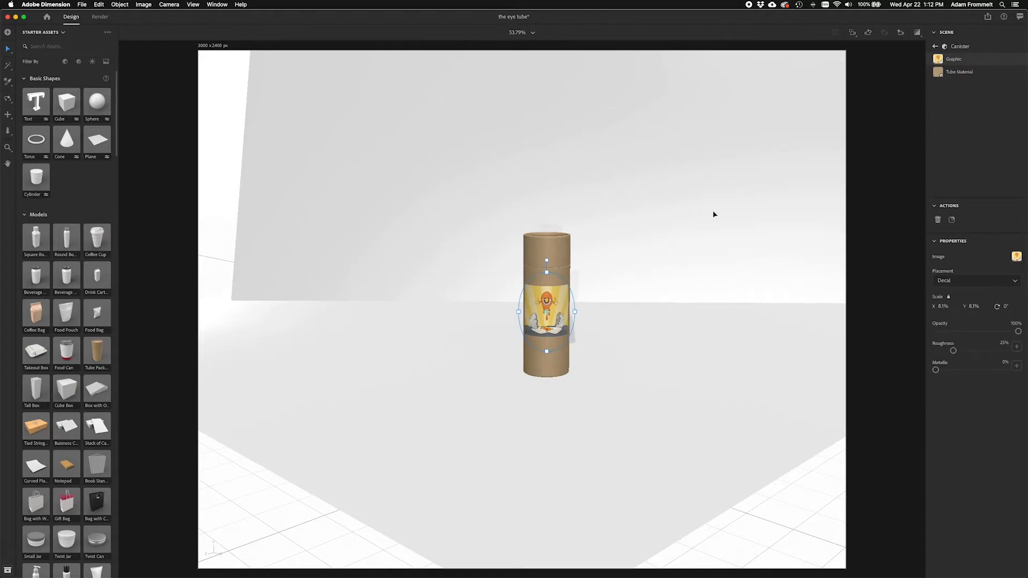
click(951, 282)
click(952, 307)
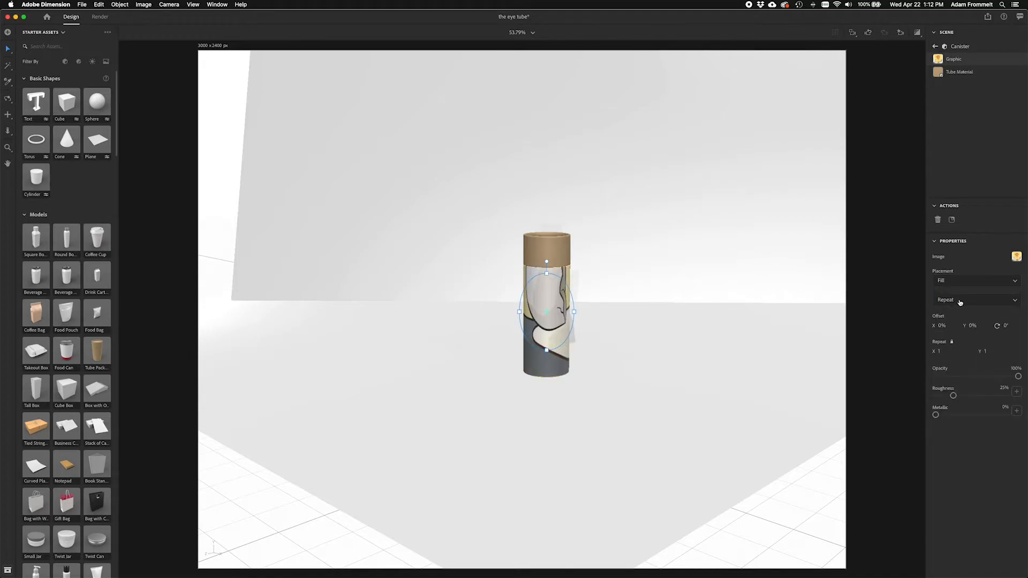
Step: Try Artboards 3 and 4 for the canister's fill graphic, and settle on Artboard 7 with the repeating egg pattern
click(1016, 257)
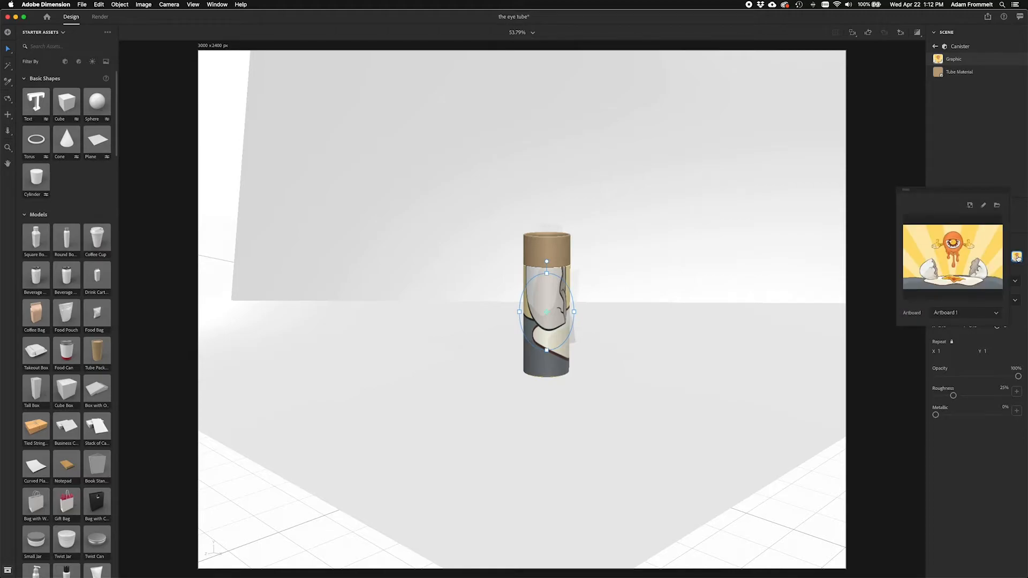
click(997, 313)
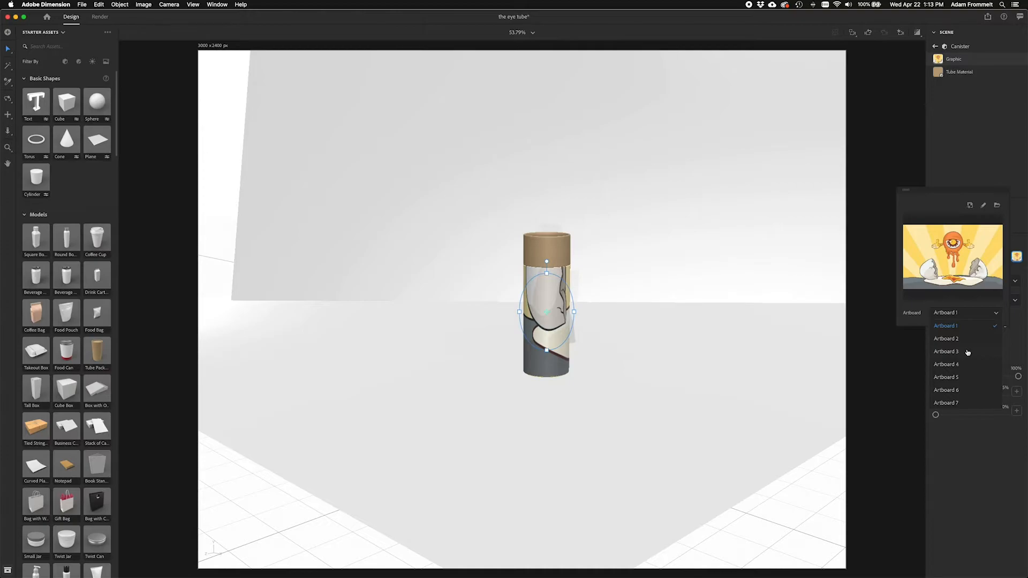
click(968, 352)
click(994, 323)
click(960, 374)
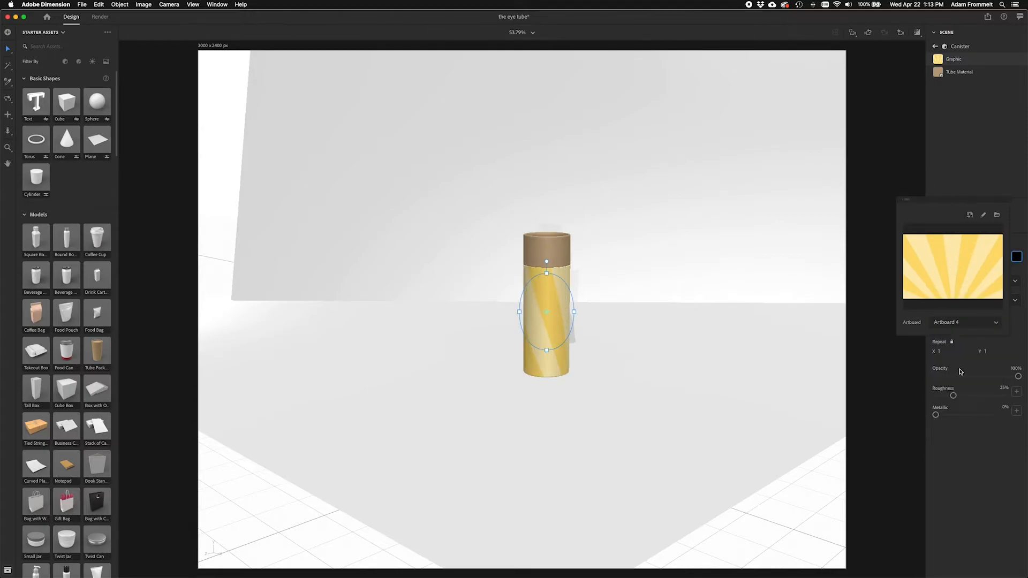
click(996, 323)
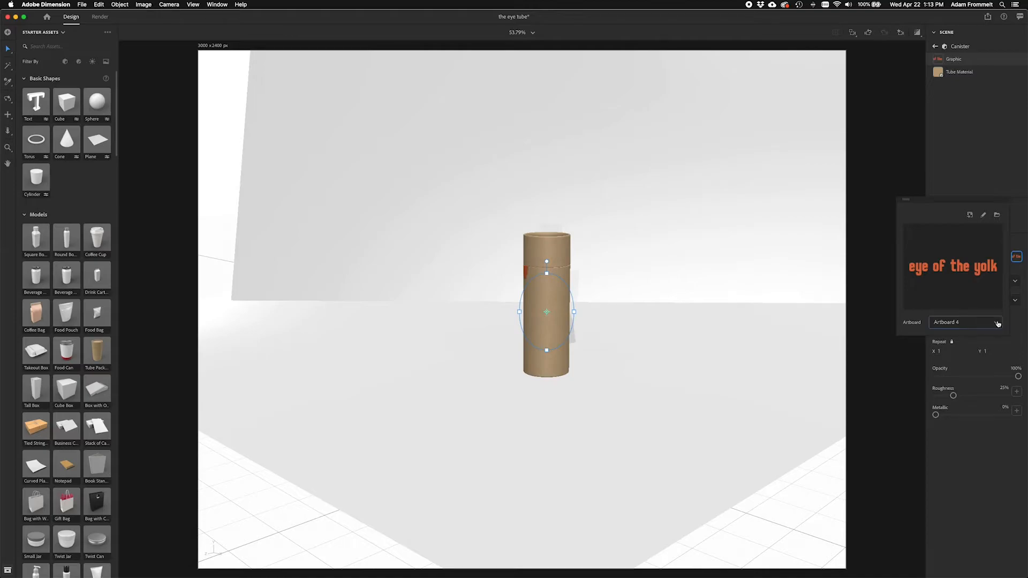
click(966, 414)
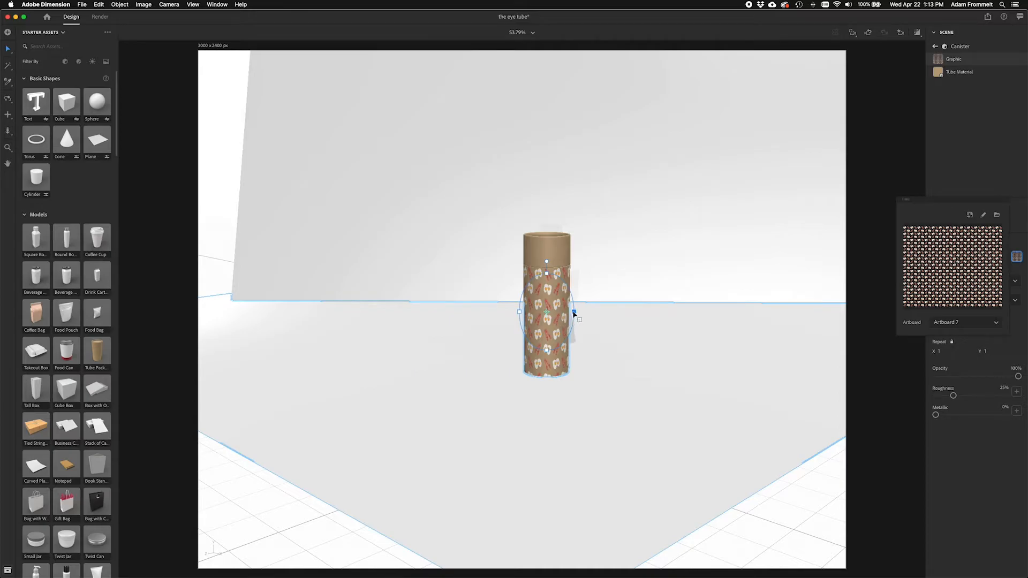
click(1019, 322)
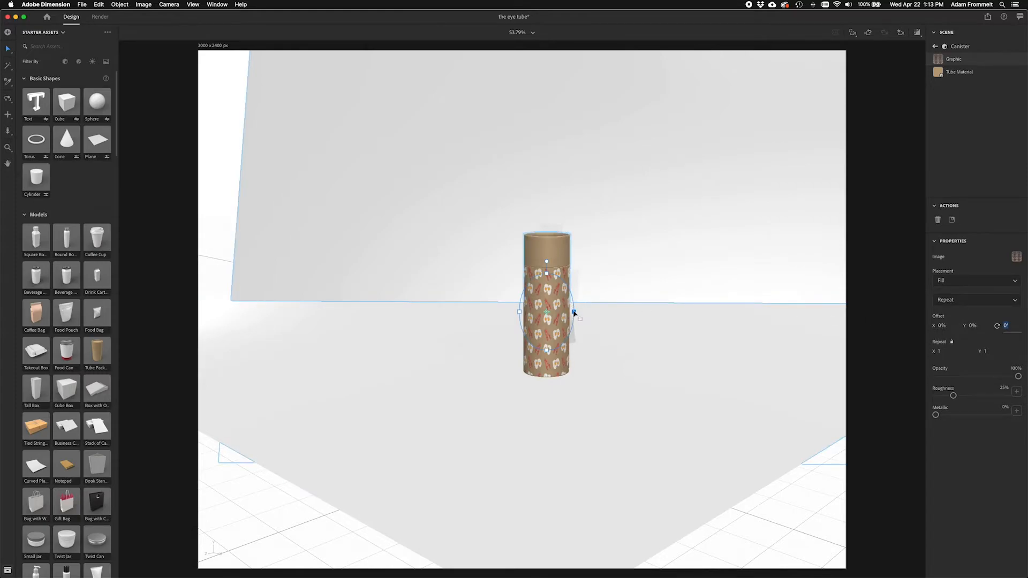
Step: Shrink the egg pattern on the canister to a repeat of about 2.9 in X and Y, and inspect it up close
drag(575, 309, 550, 315)
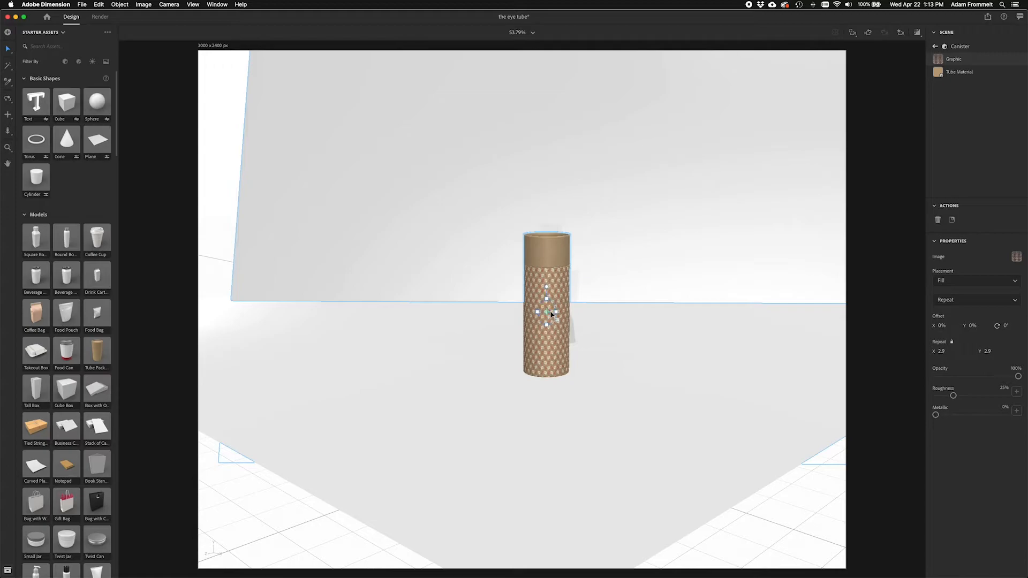
mouse_move(639, 377)
right_down()
mouse_move(551, 423)
mouse_move(457, 419)
mouse_move(388, 399)
mouse_move(330, 360)
mouse_move(429, 425)
mouse_move(621, 398)
mouse_move(624, 347)
mouse_move(622, 376)
right_up()
scroll(623, 376, up, 5)
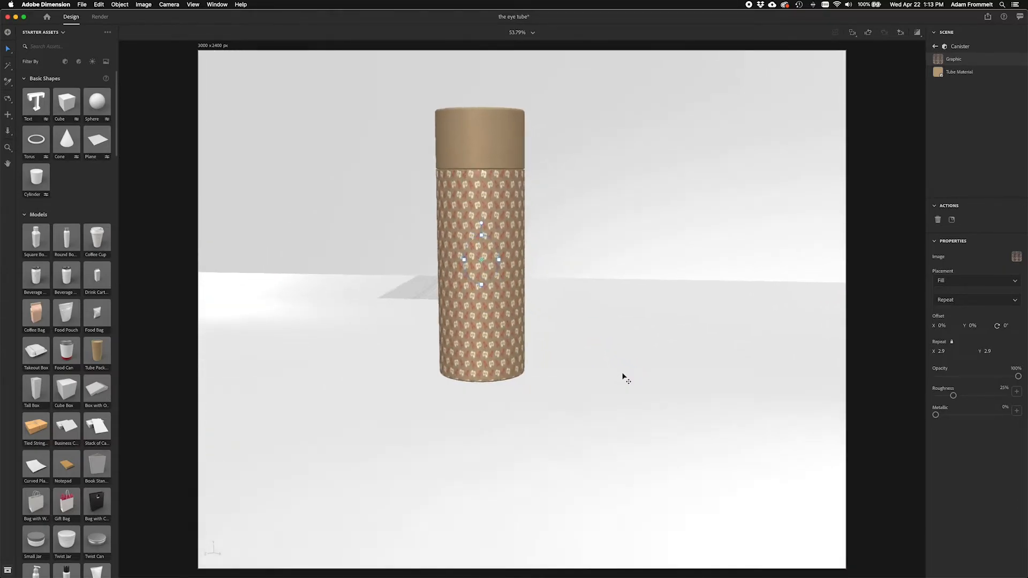
scroll(622, 375, down, 3)
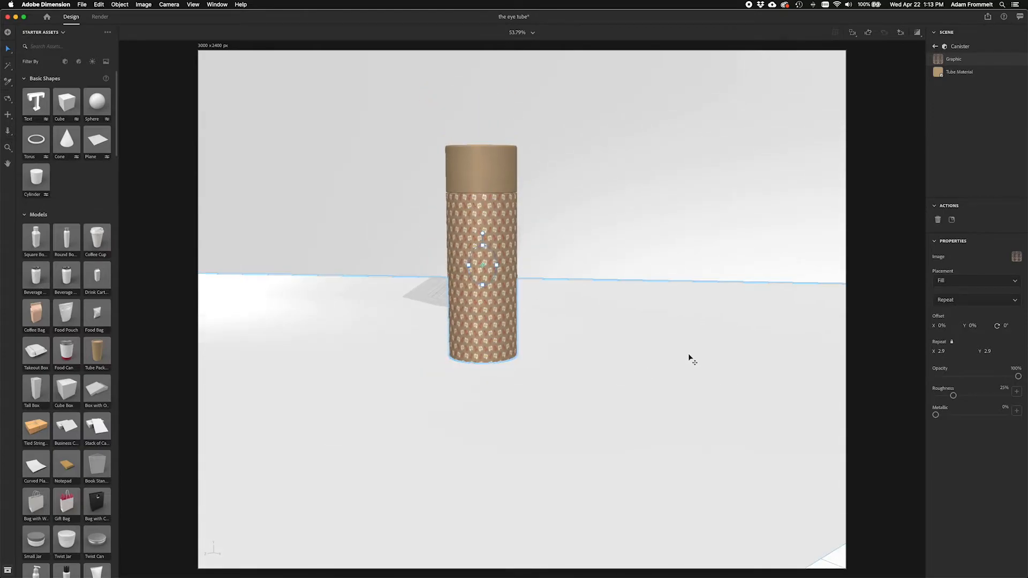
click(860, 338)
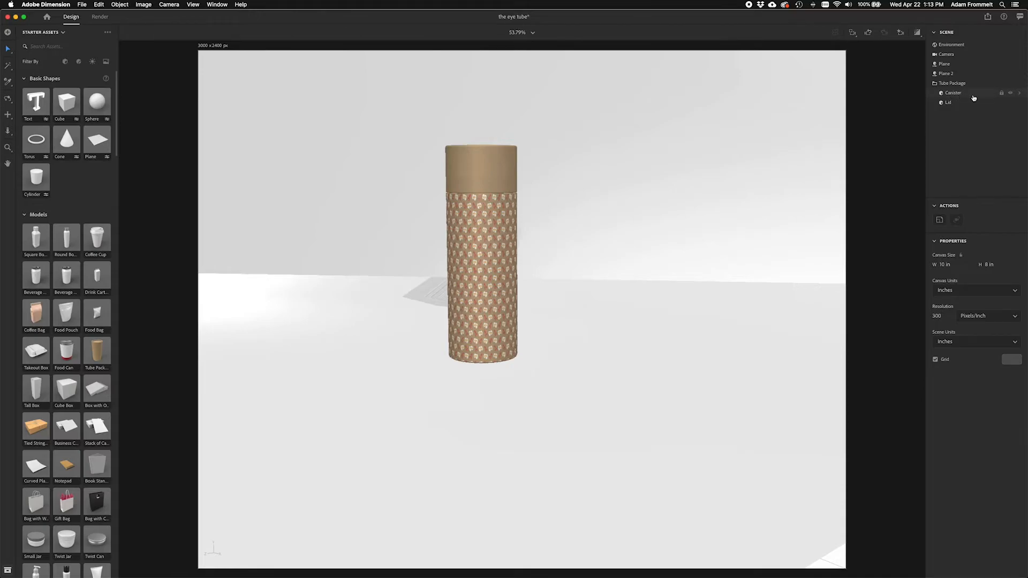
Step: Place eye of the yolk_YT.ai as a second graphic on the Canister
click(954, 93)
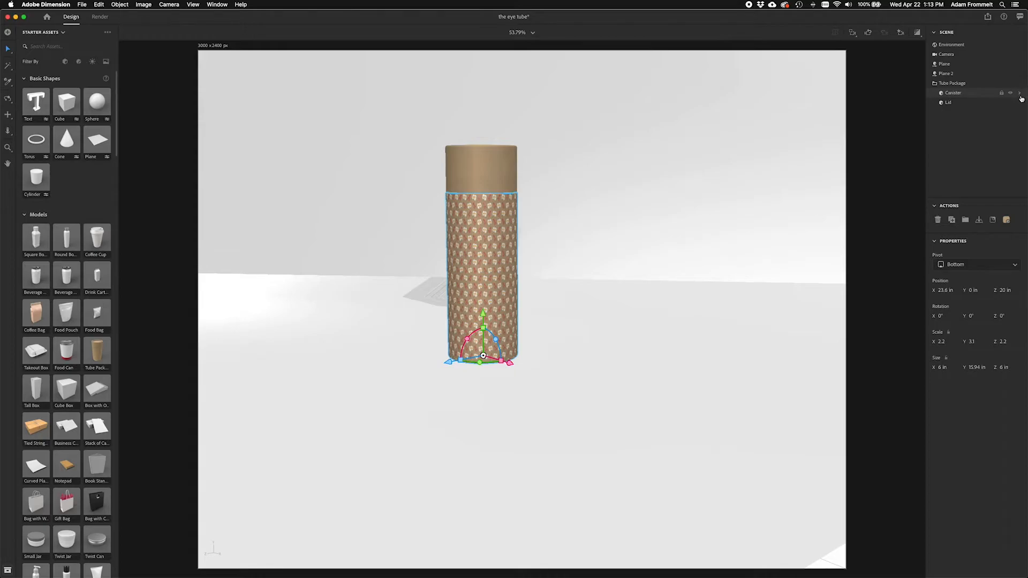
click(993, 220)
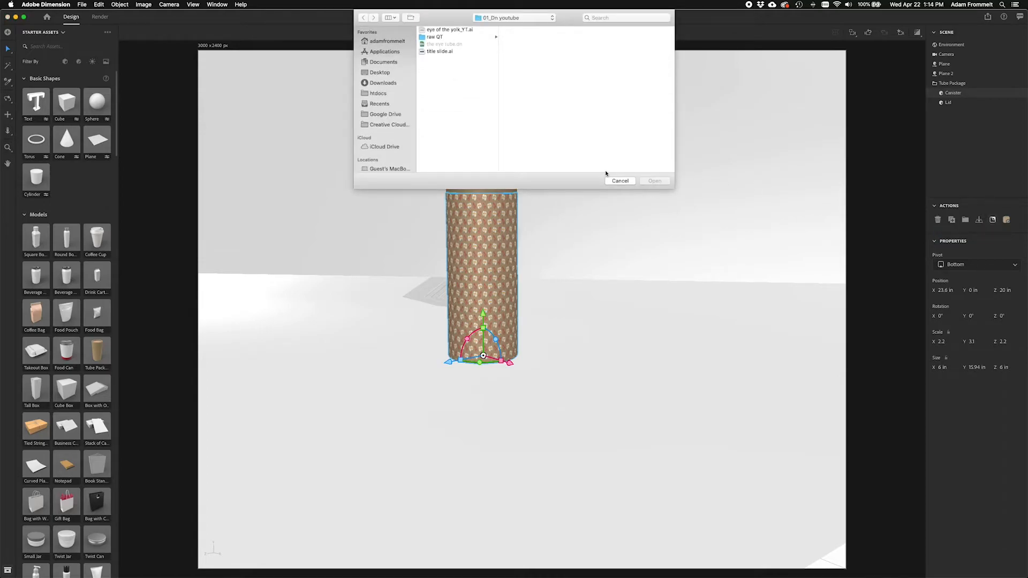
click(460, 30)
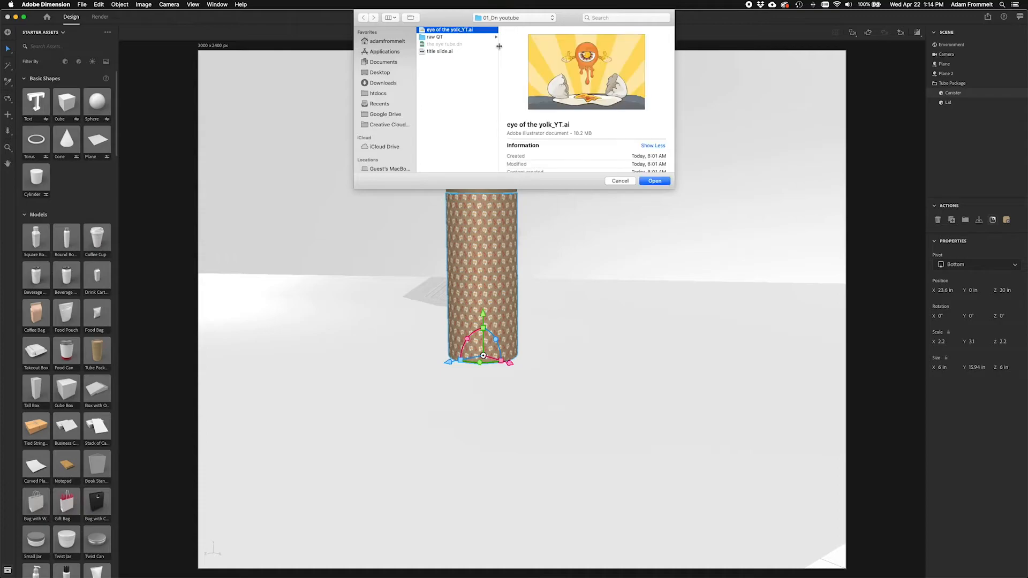
click(656, 182)
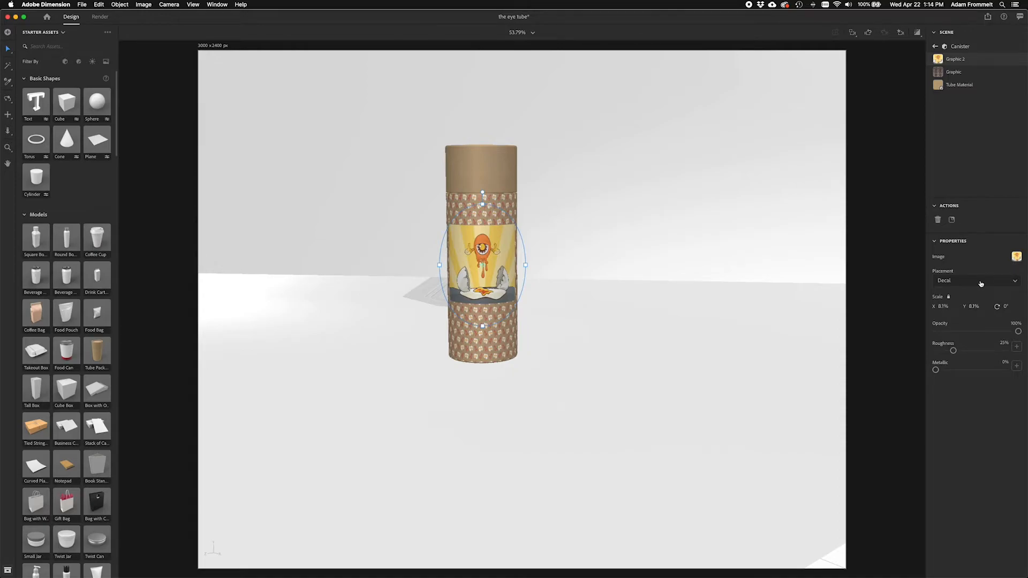
Step: Try Artboard 4 for the canister's second graphic, and settle on Artboard 5 with the shaded name lettering
click(1016, 257)
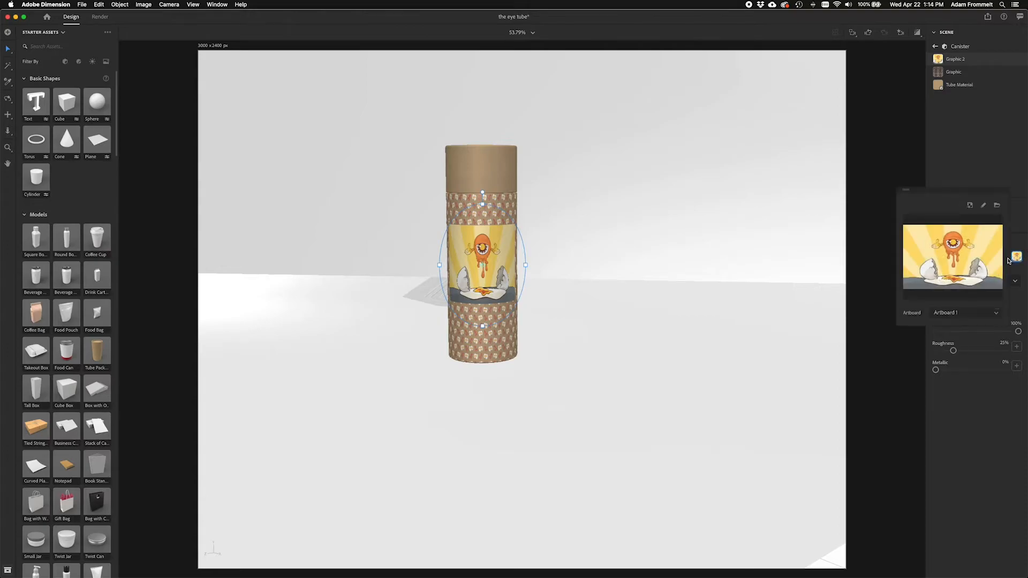
click(997, 313)
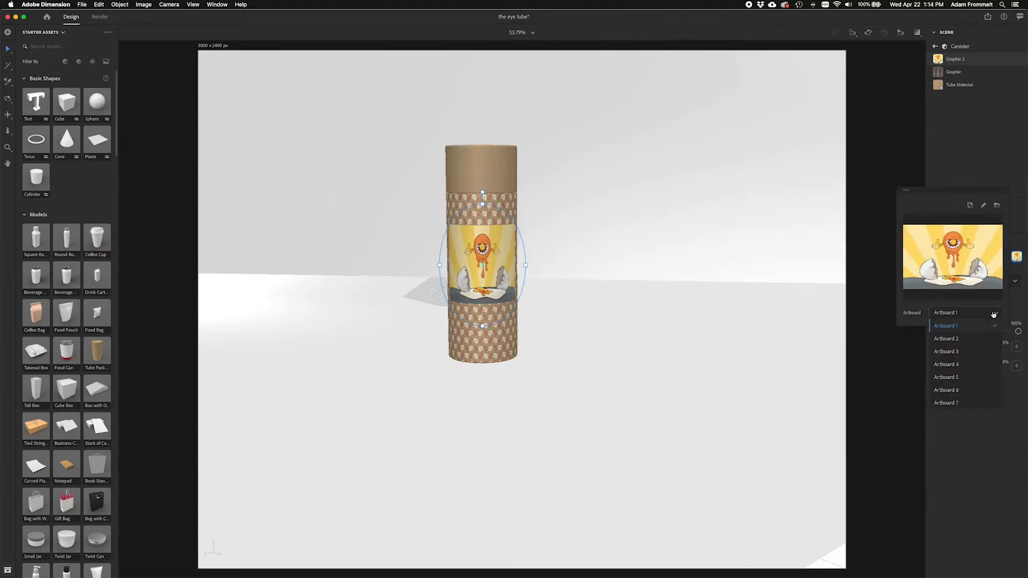
click(946, 365)
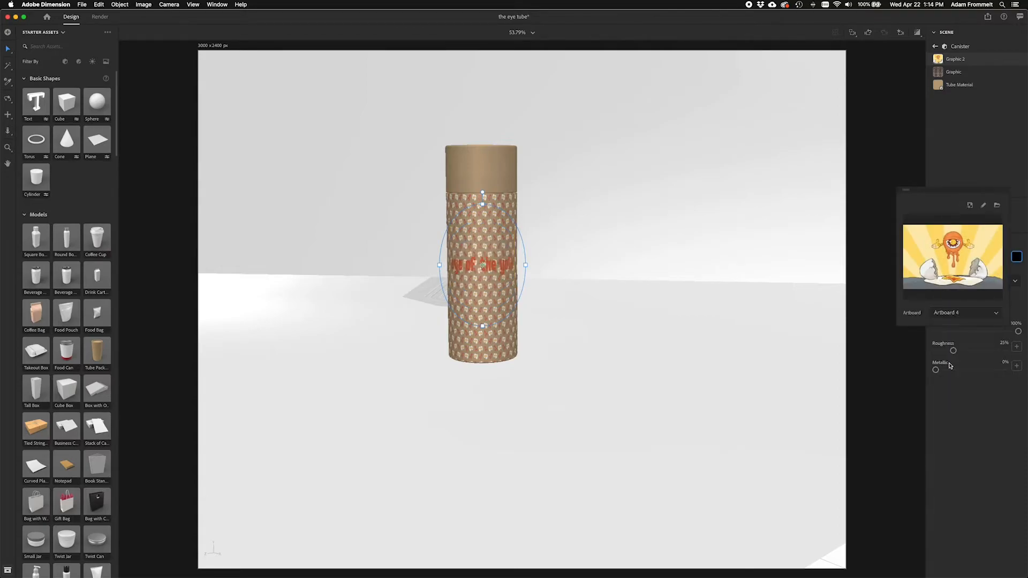
click(996, 322)
click(946, 386)
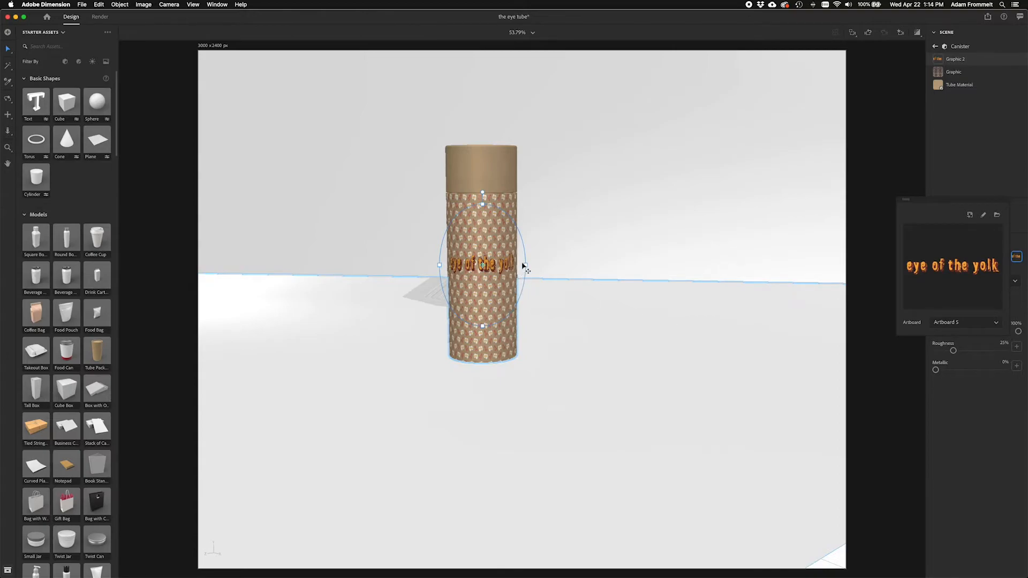
Step: Scale the name lettering decal to about 6.5% and move it down near the base of the canister
drag(526, 266, 495, 331)
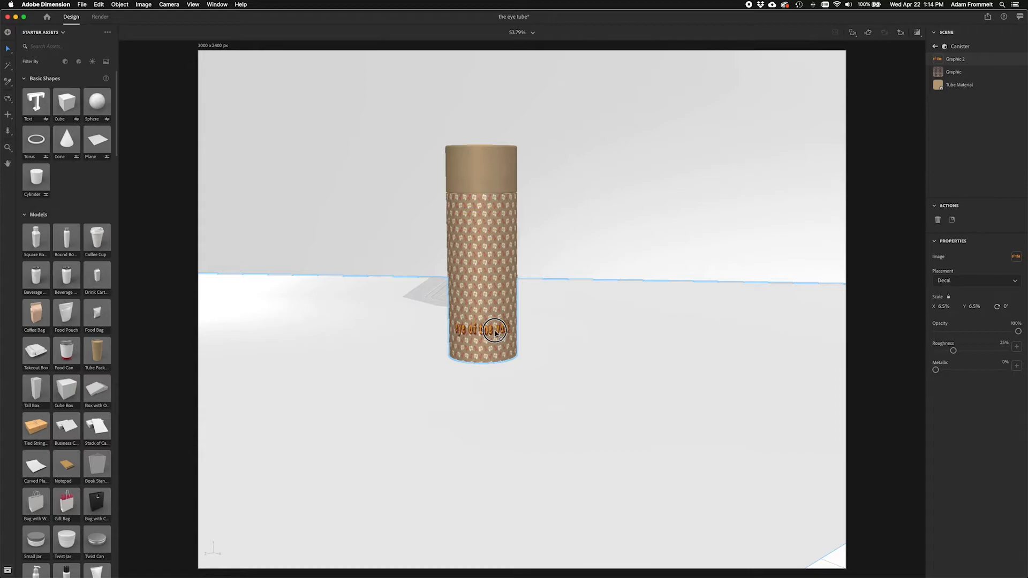
click(657, 346)
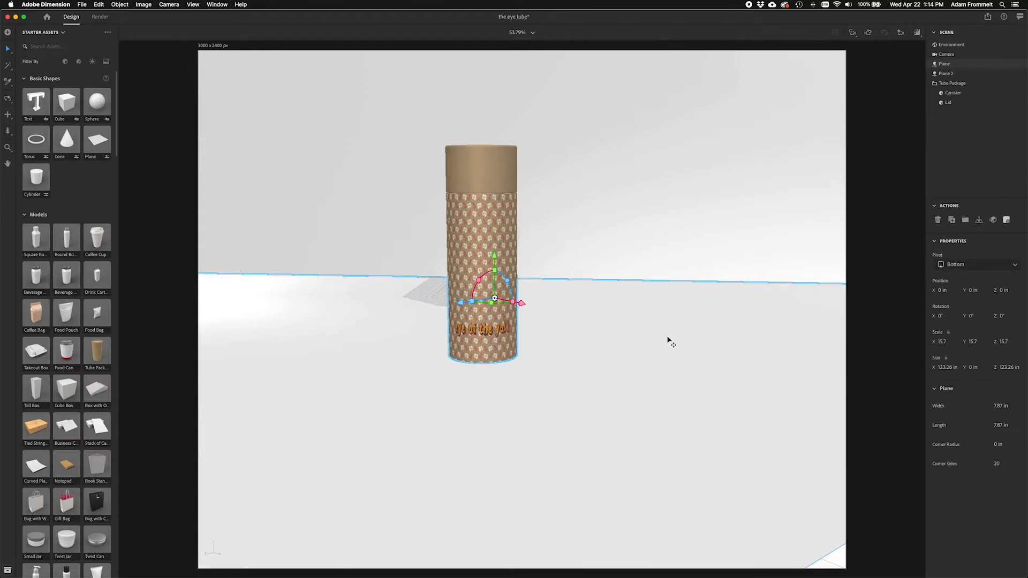
Step: View the tube package from above and place eye of the yolk_YT.ai as a graphic on top of the Lid
click(961, 83)
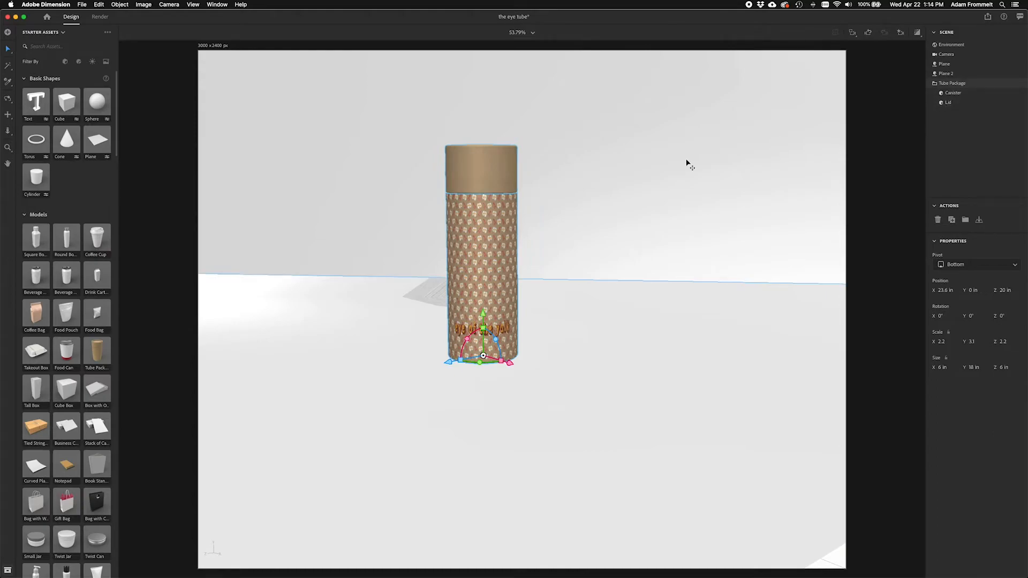
drag(578, 183, 568, 366)
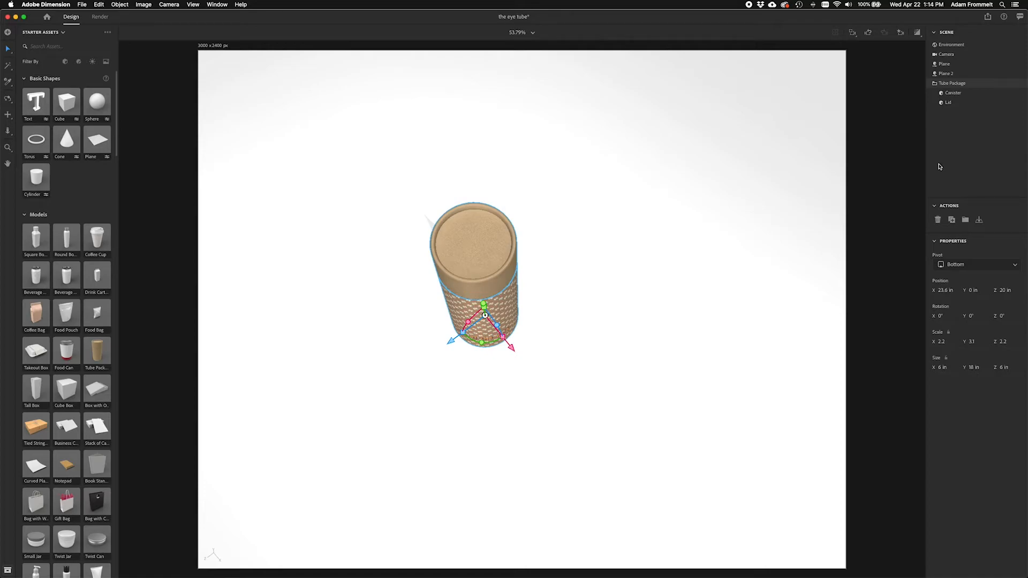
click(970, 104)
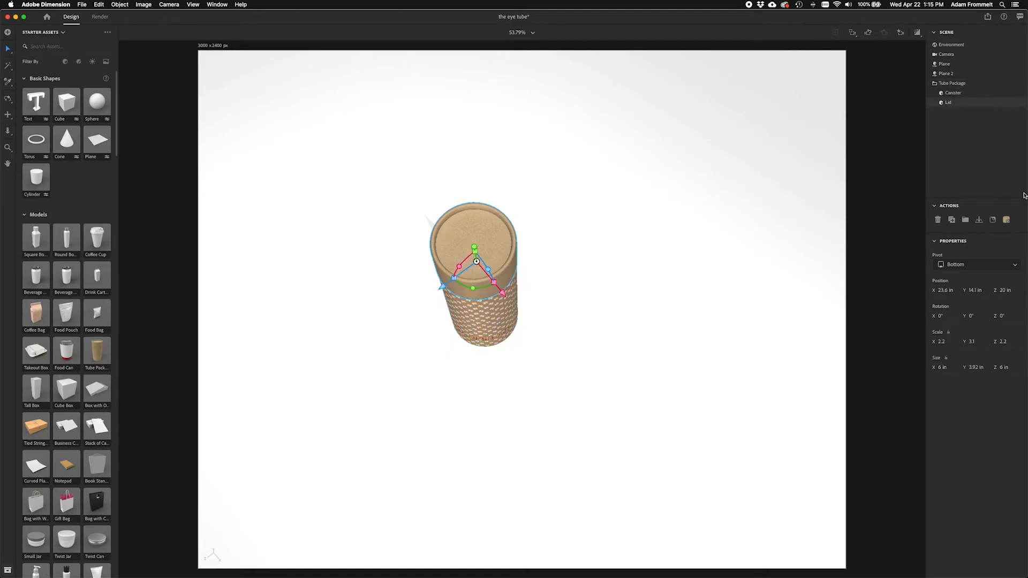
click(993, 220)
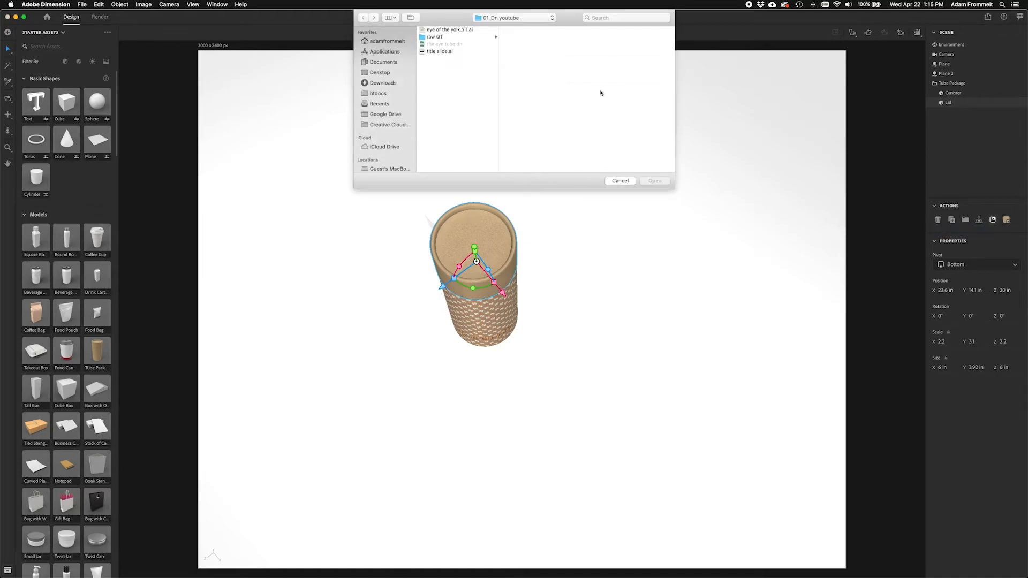
click(460, 29)
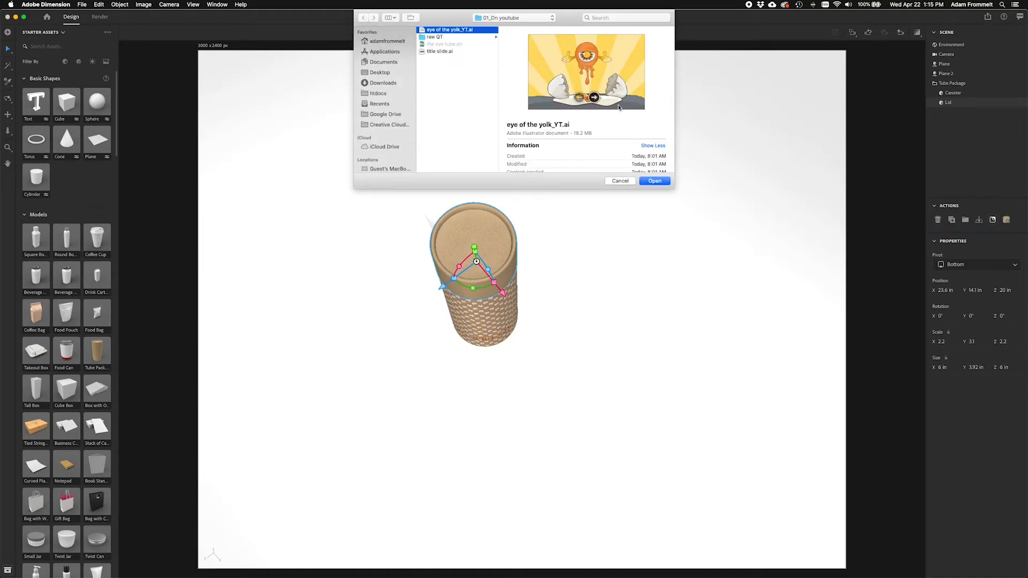
click(655, 181)
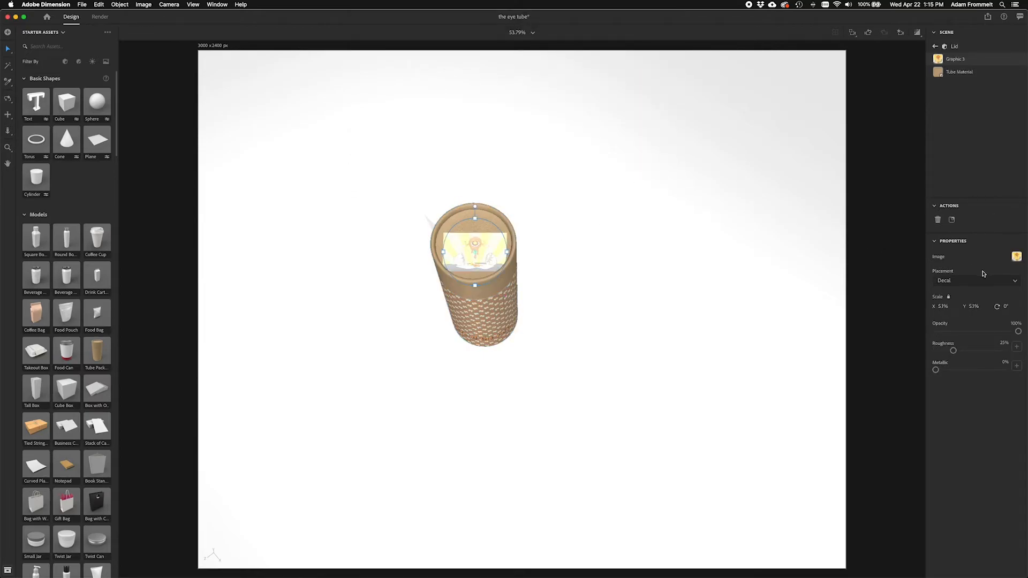
Step: Try Artboards 6, 3, 4 and 1 for the lid graphic, and settle on Artboard 2 with the dripping eyeball character
click(1016, 257)
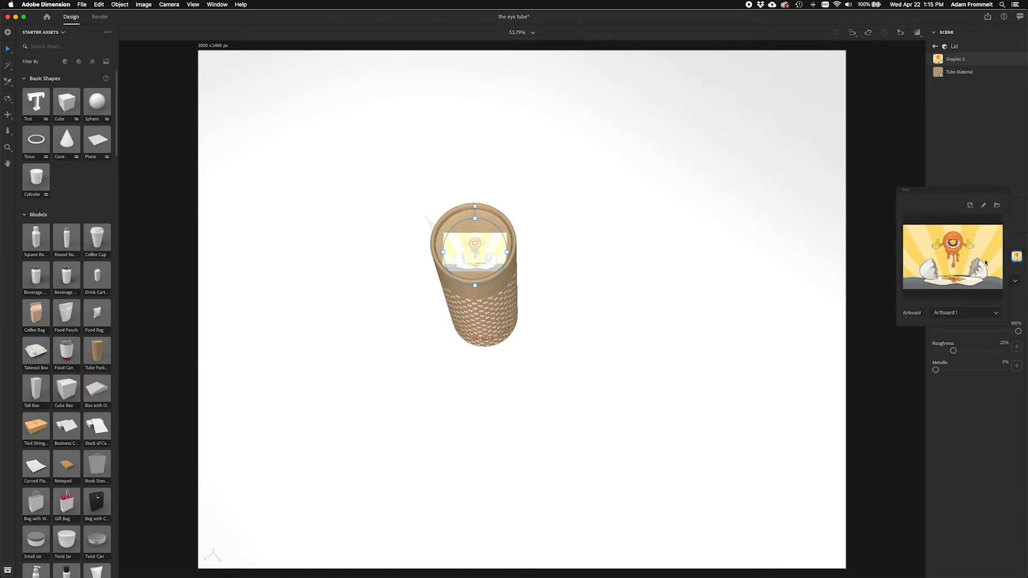
click(972, 310)
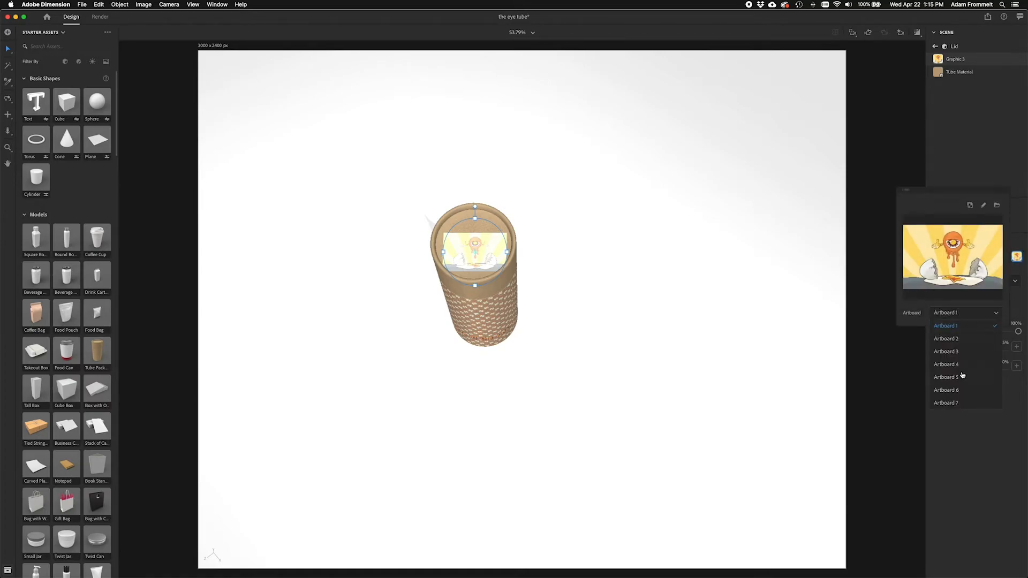
click(958, 390)
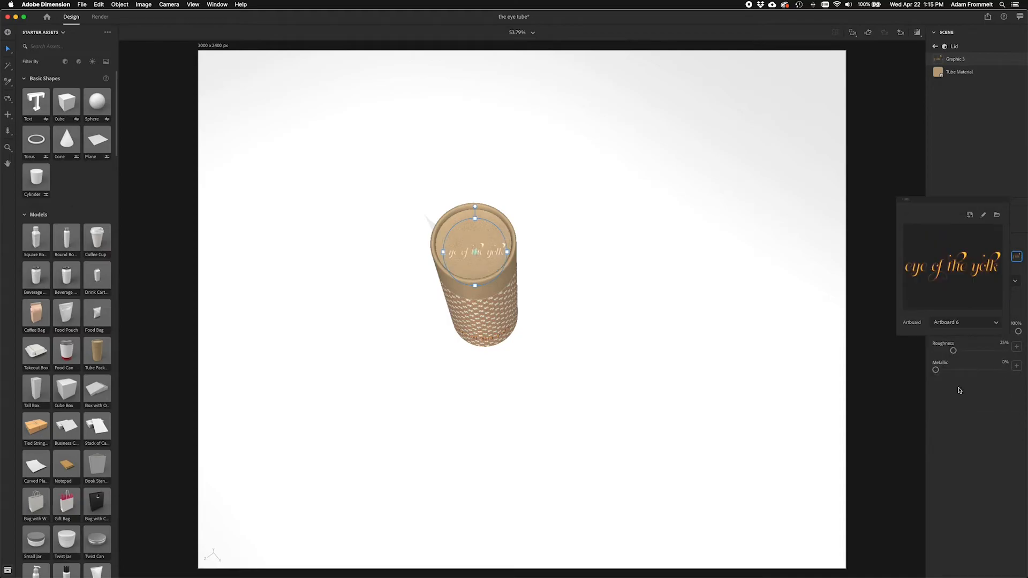
click(997, 323)
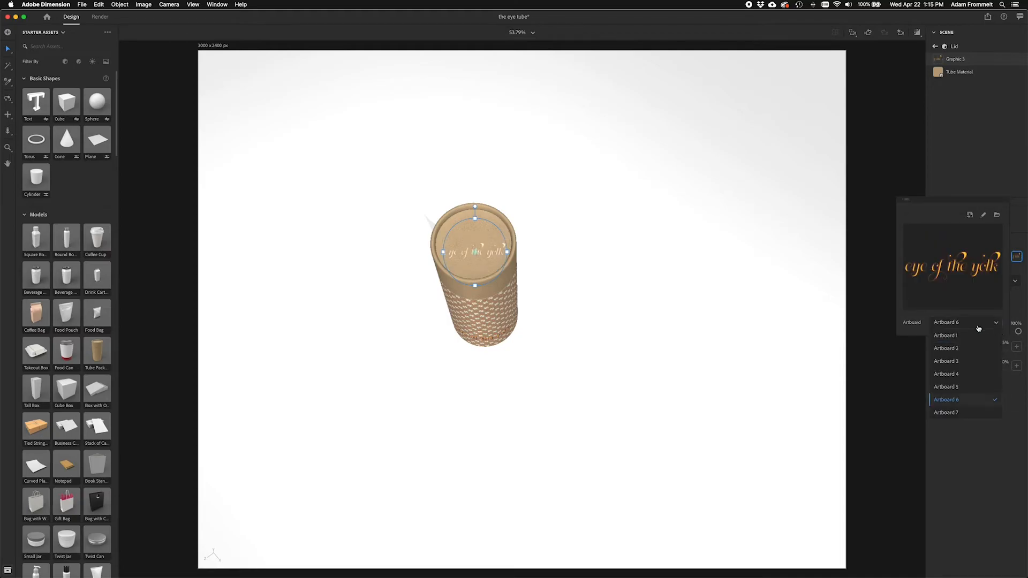
click(962, 362)
click(992, 323)
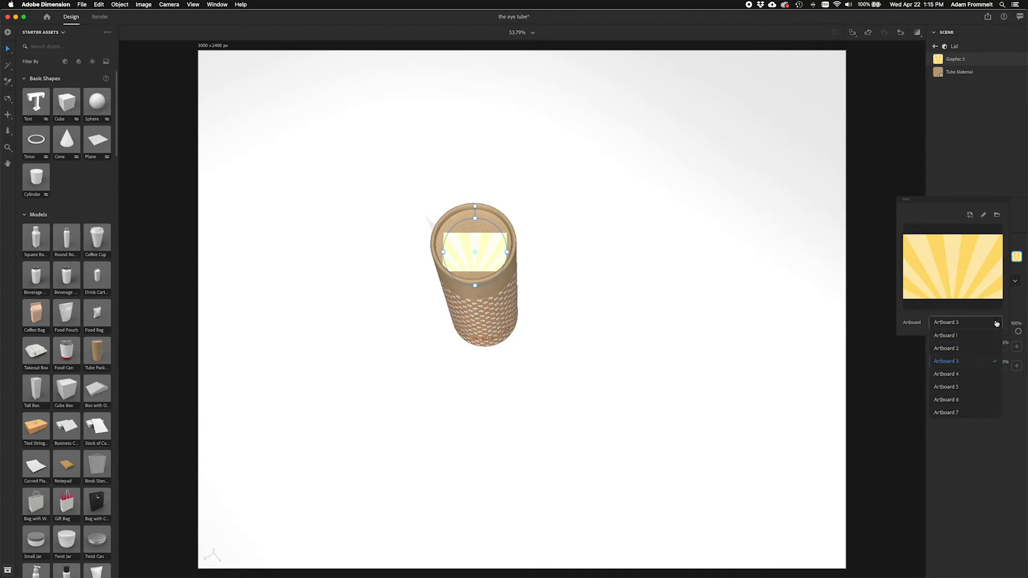
click(950, 374)
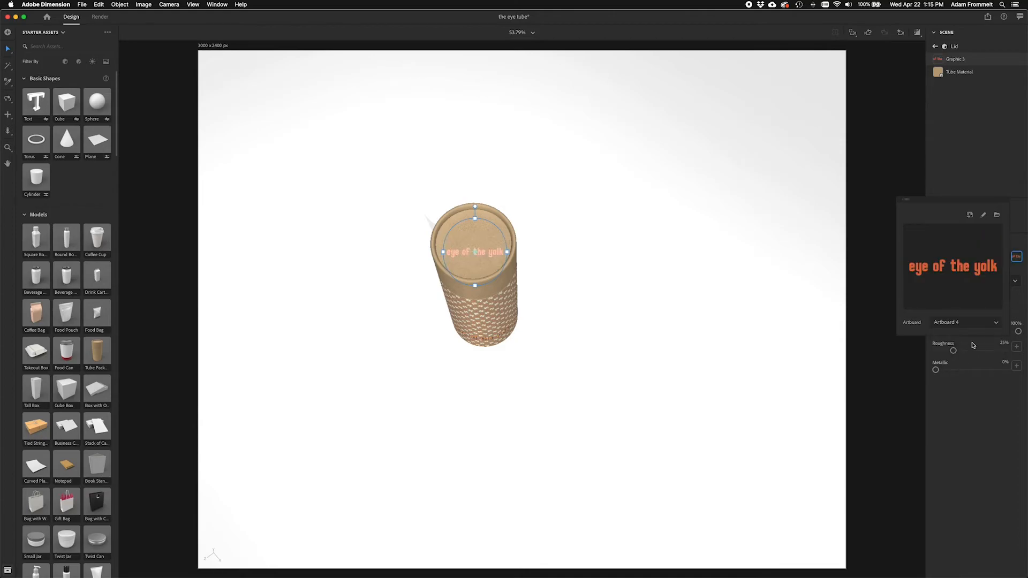
click(998, 322)
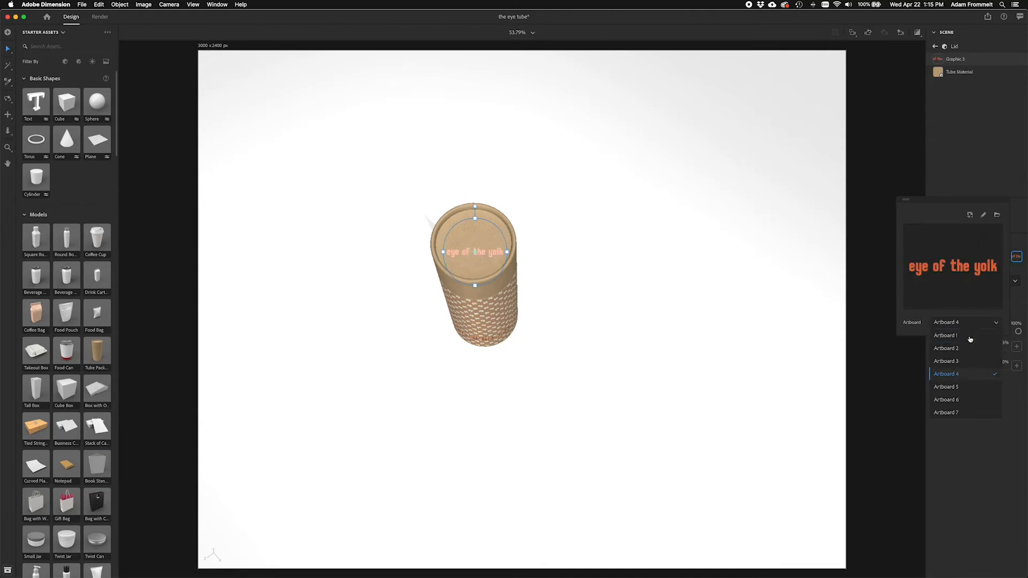
click(958, 398)
click(996, 323)
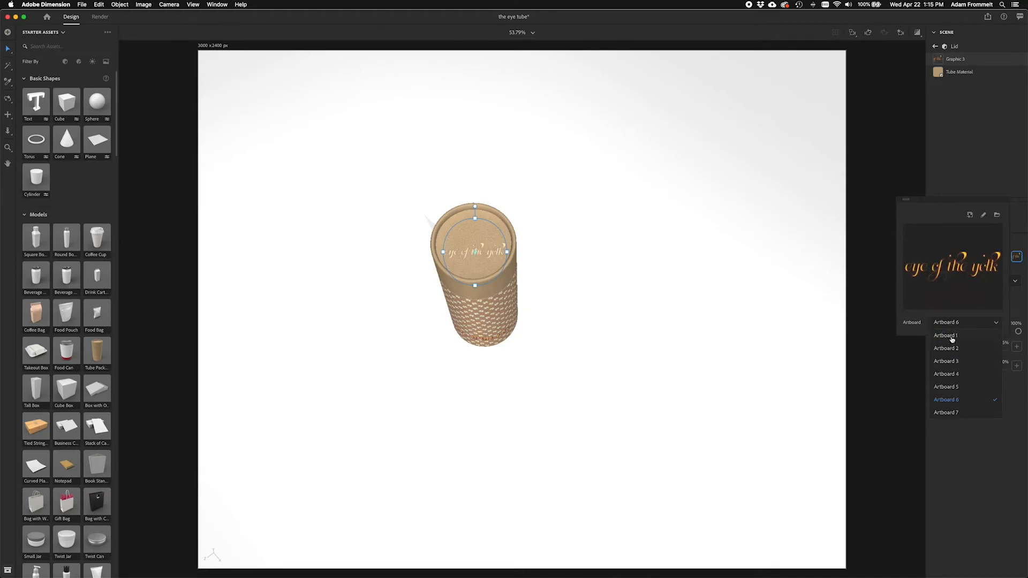
click(952, 336)
click(996, 323)
click(961, 348)
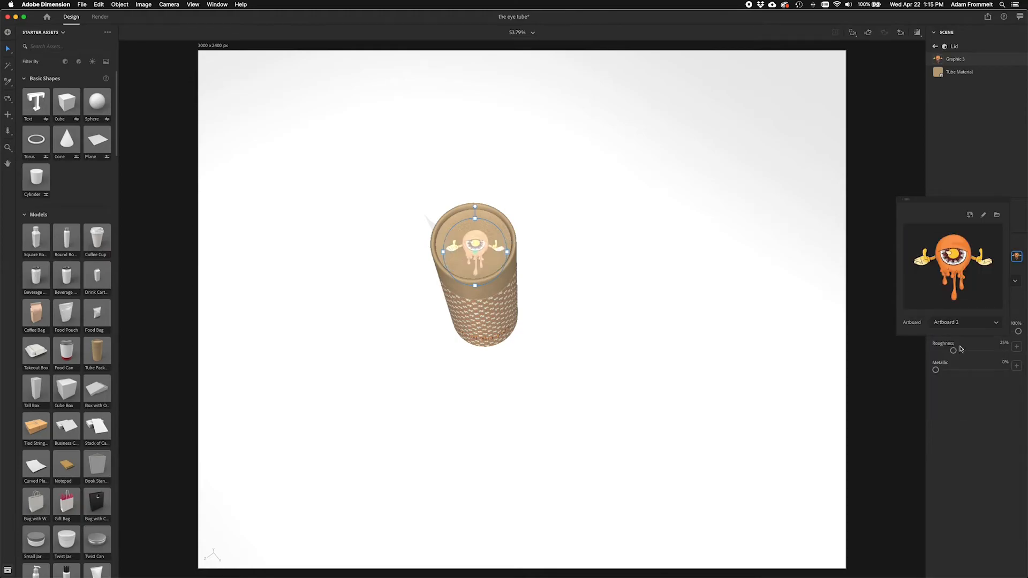
Step: Scale the eyeball decal to about 6.7% × 6% and center it on top of the lid
drag(479, 253, 472, 230)
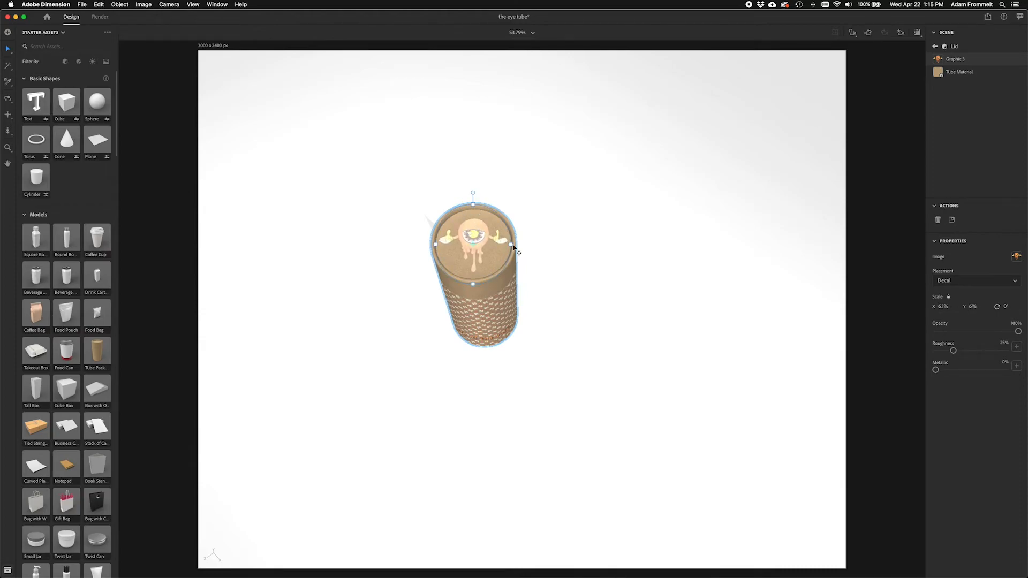
drag(555, 258, 493, 330)
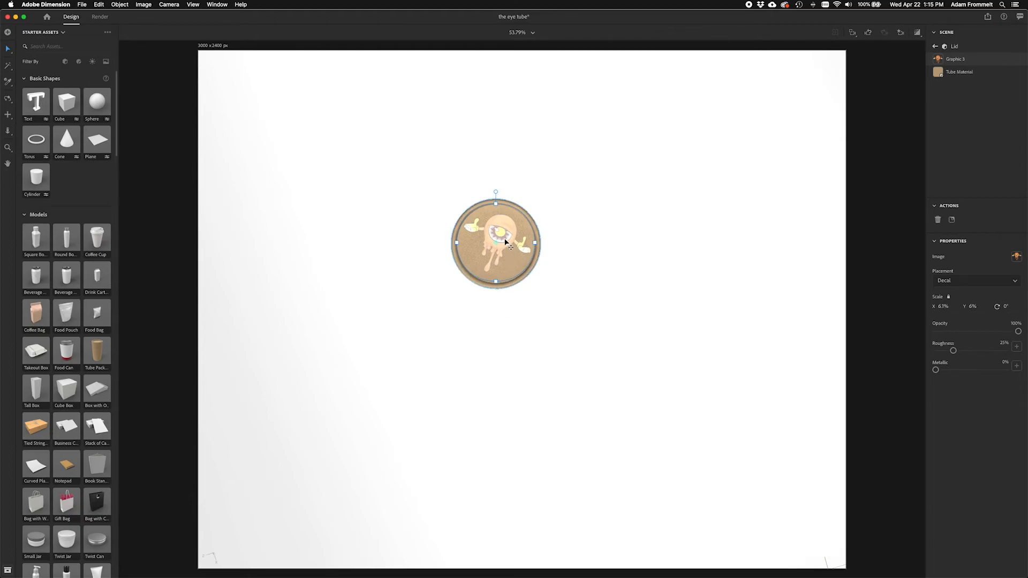
drag(504, 239, 504, 239)
drag(505, 242, 504, 244)
click(549, 291)
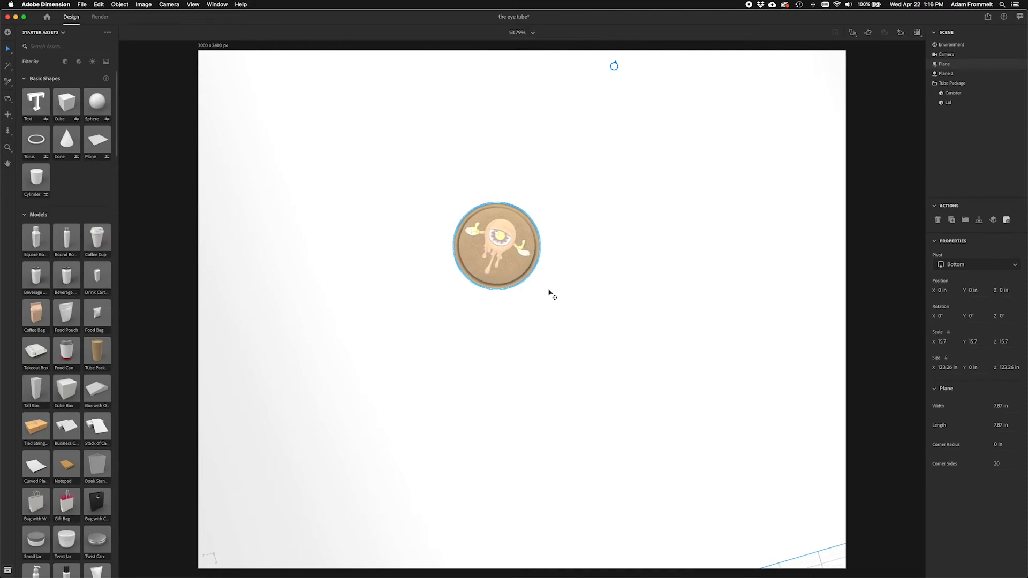
Step: Return to the home camera bookmark and inspect the tube package and its lid from the front and above
click(955, 45)
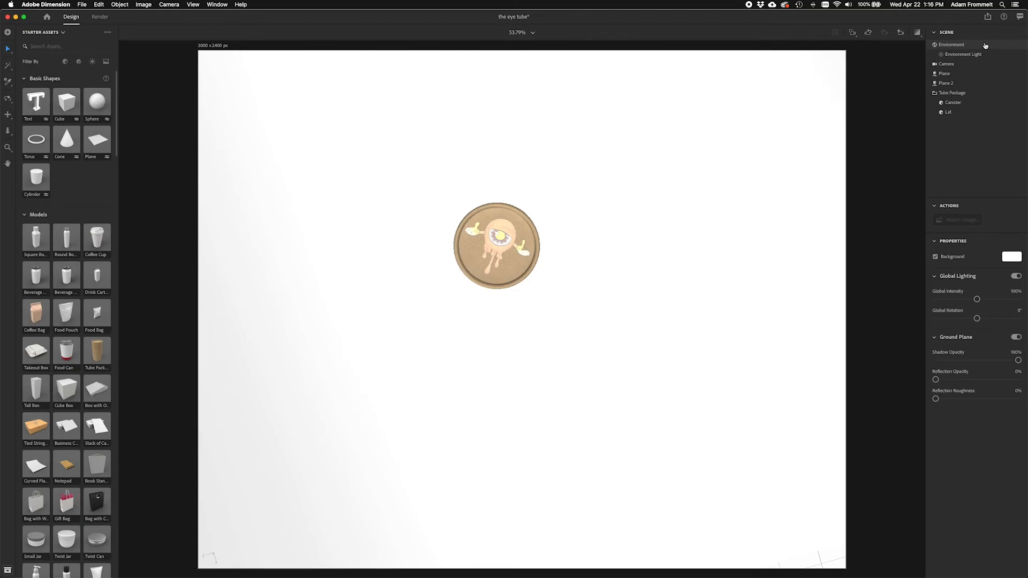
scroll(641, 257, down, 5)
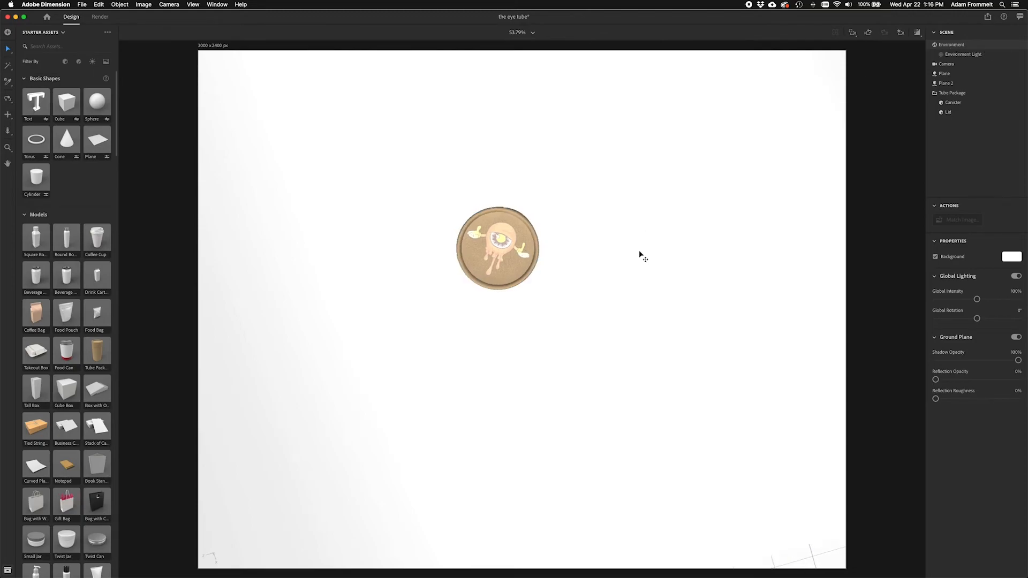
click(900, 33)
click(858, 65)
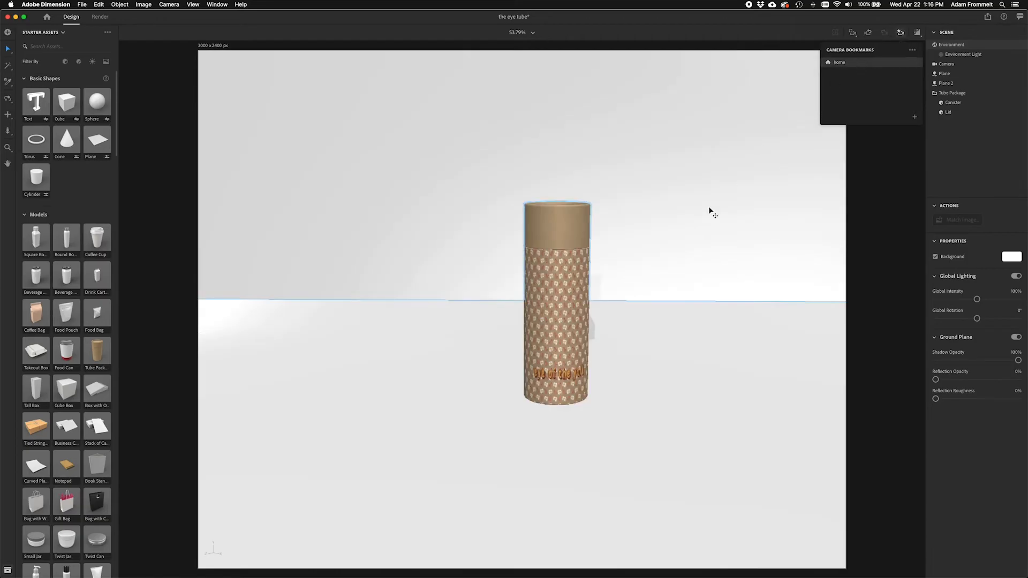
middle_drag(647, 231, 640, 336)
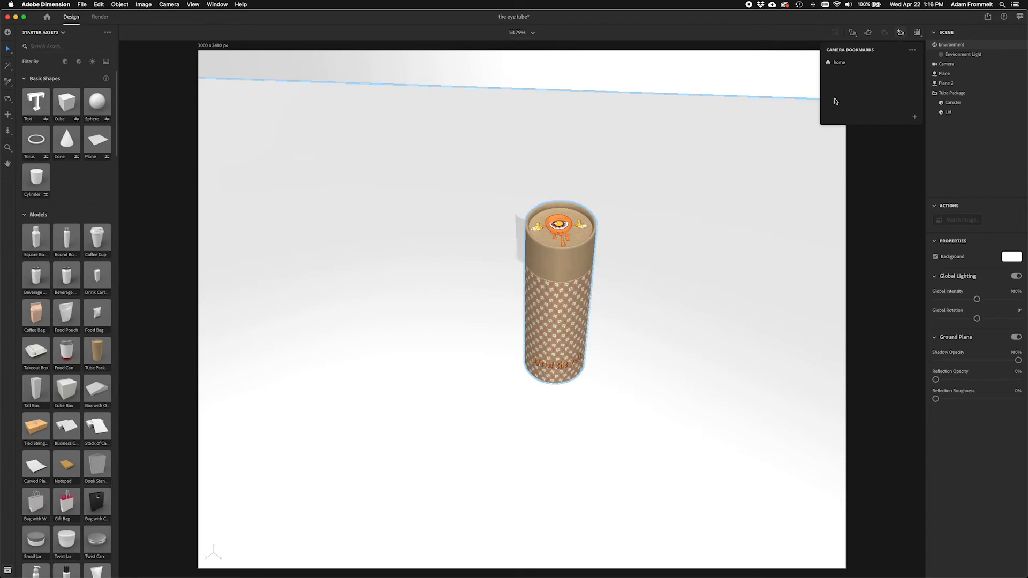
click(842, 63)
scroll(696, 247, down, 10)
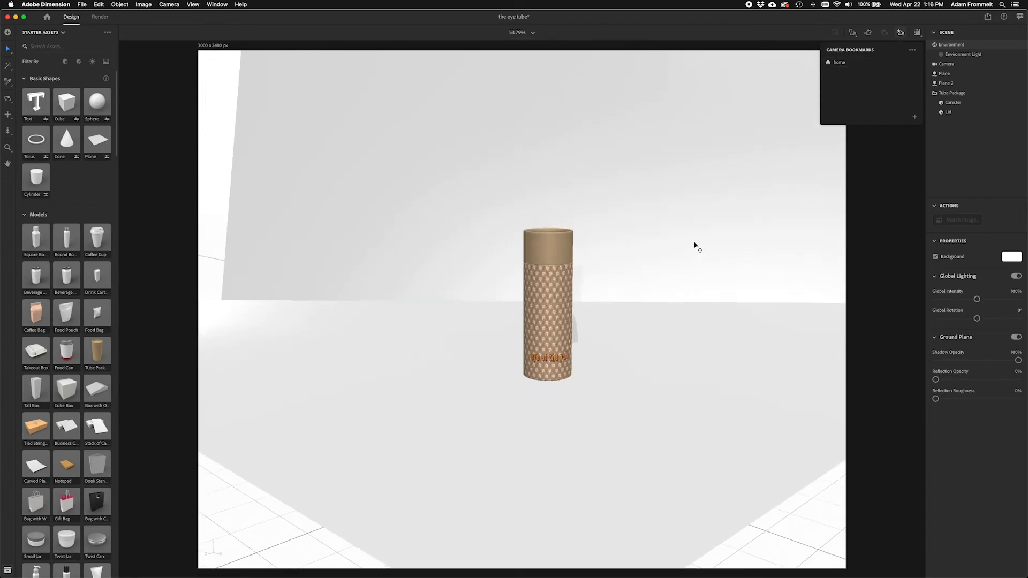
right_drag(695, 246, 686, 336)
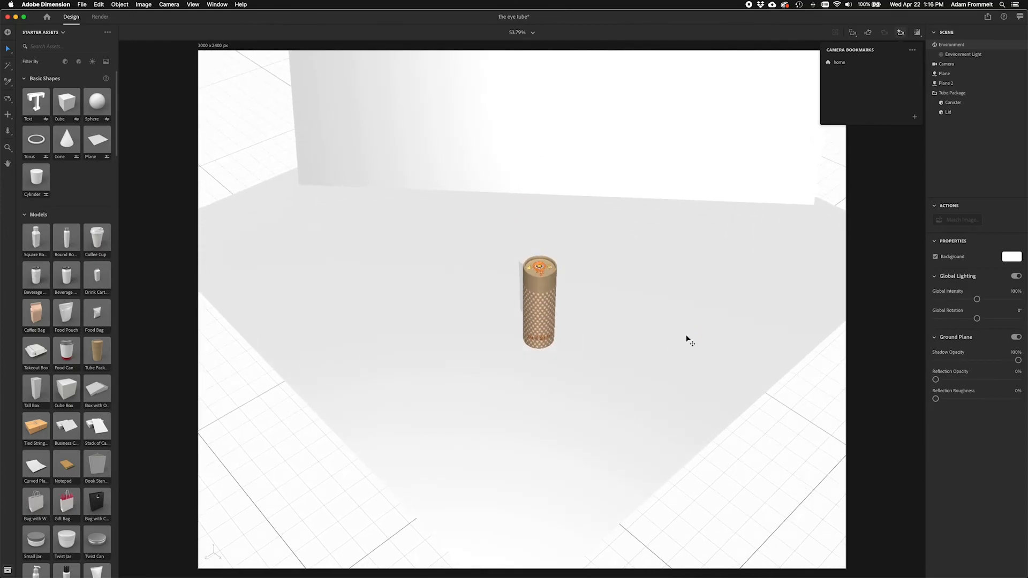
Step: Move the name lettering decal from the canister's base up to its upper part
click(541, 341)
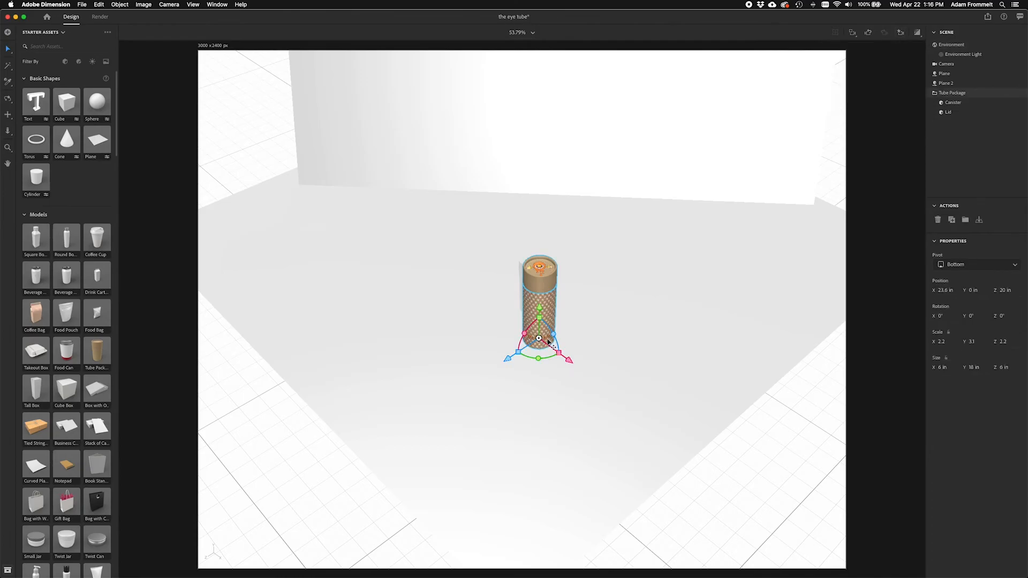
double_click(549, 341)
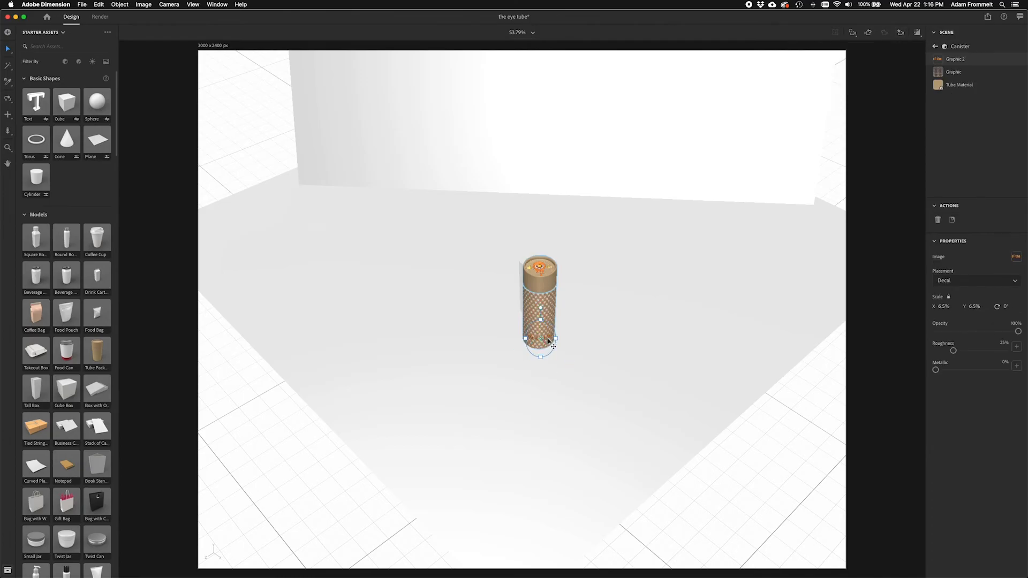
key(f)
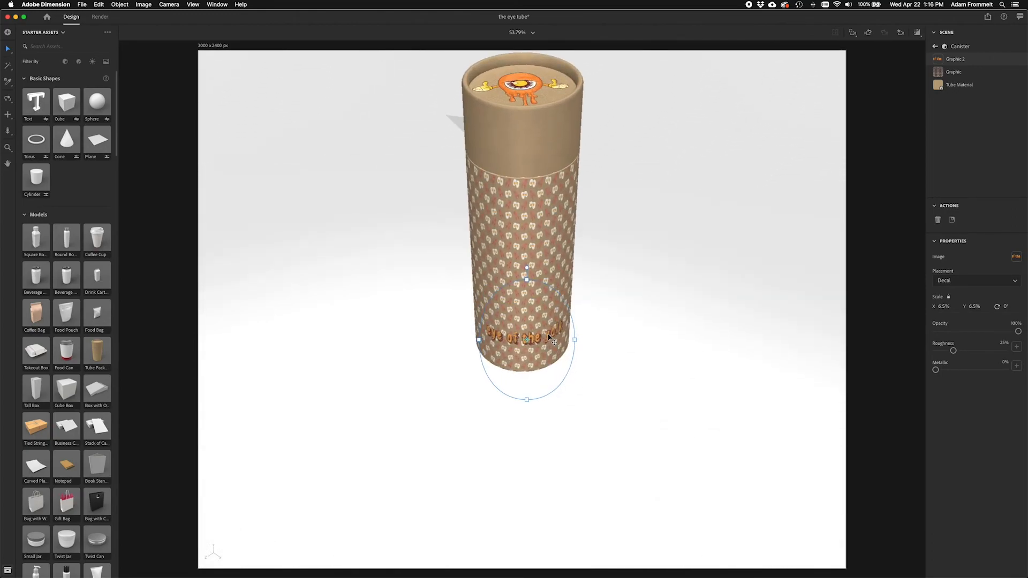
drag(550, 337, 544, 219)
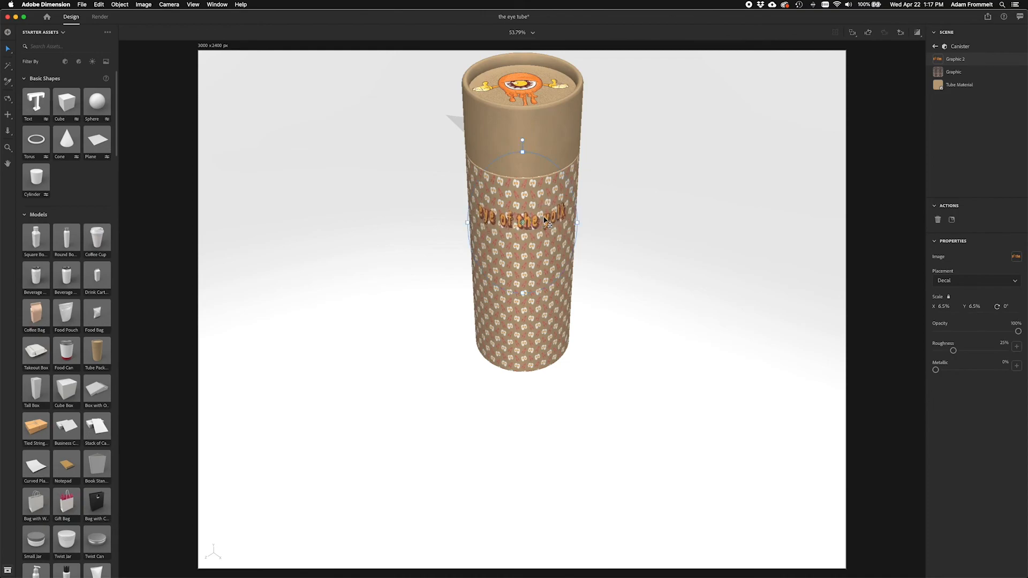
Step: Copy the name lettering decal onto the Lid and position it near the lid's lower edge
click(934, 47)
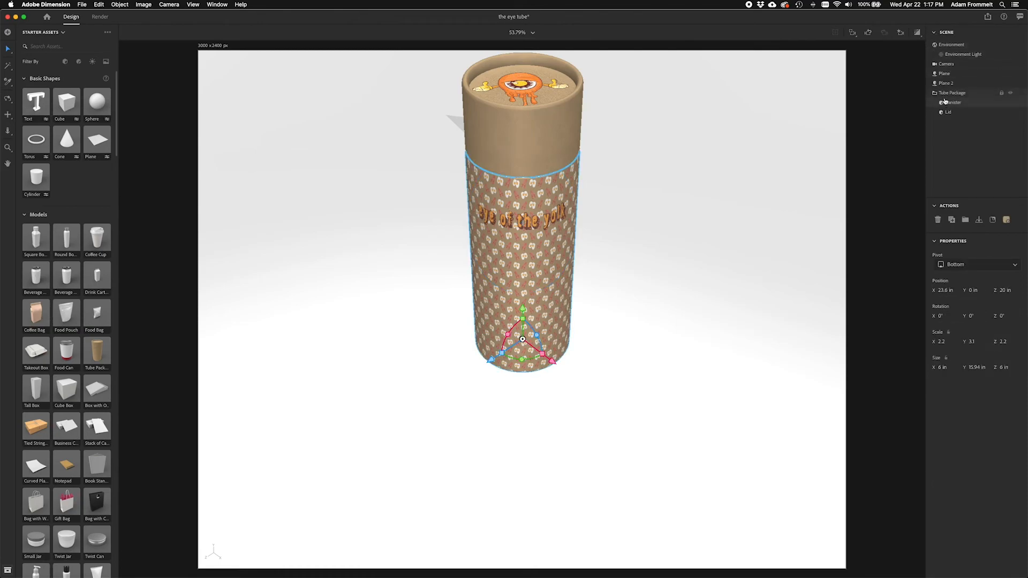
click(973, 112)
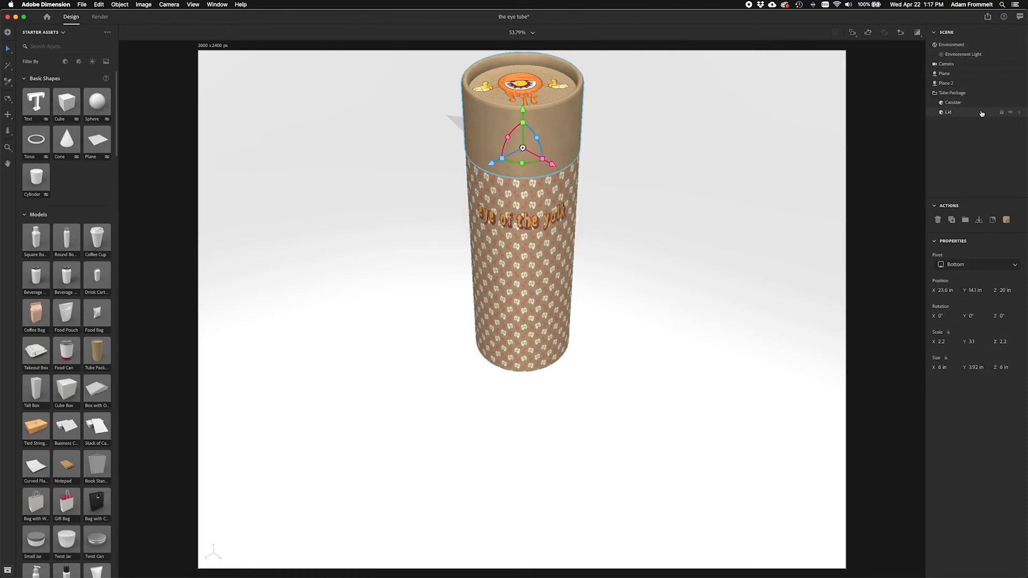
click(1020, 114)
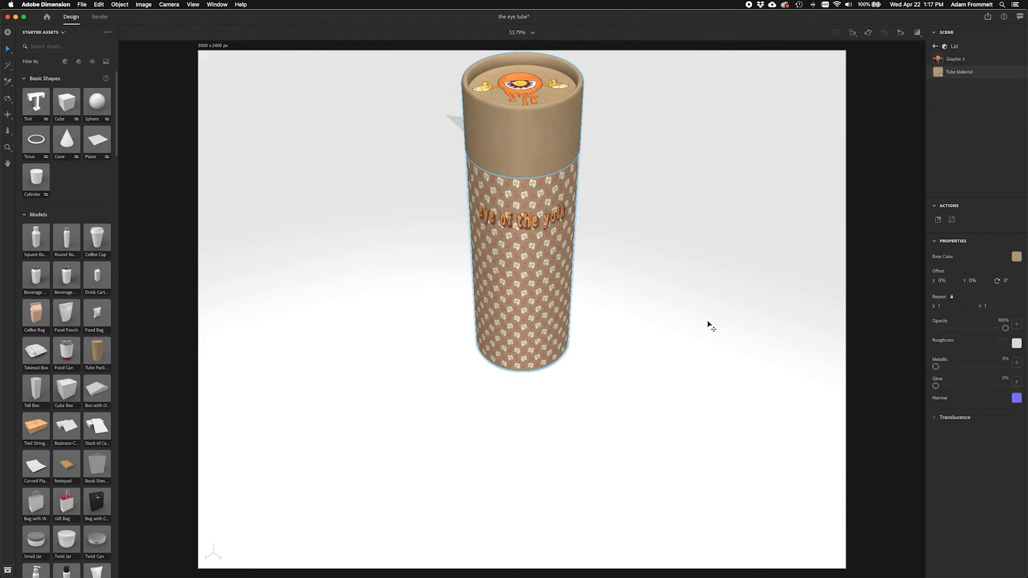
key(super+v)
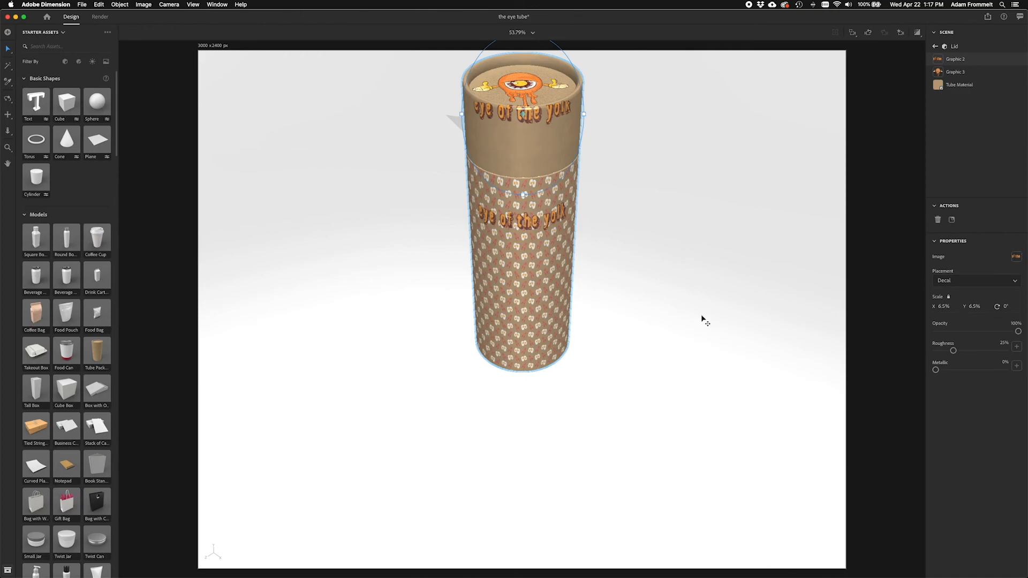
drag(554, 121, 553, 148)
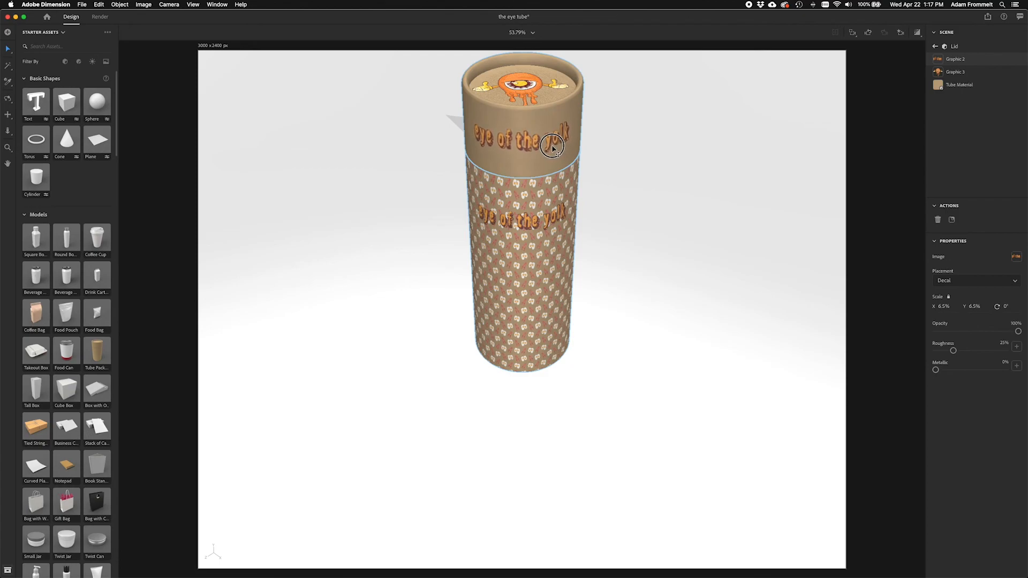
drag(553, 148, 553, 164)
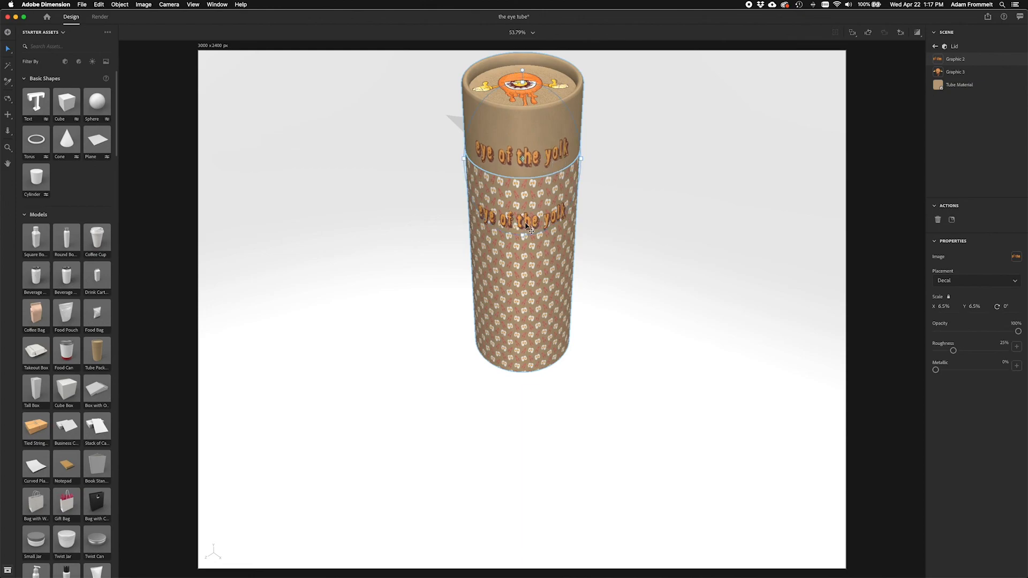
Step: Move the canister's name lettering decal up to just below the lid, then deselect the decal
click(526, 225)
drag(529, 227, 529, 204)
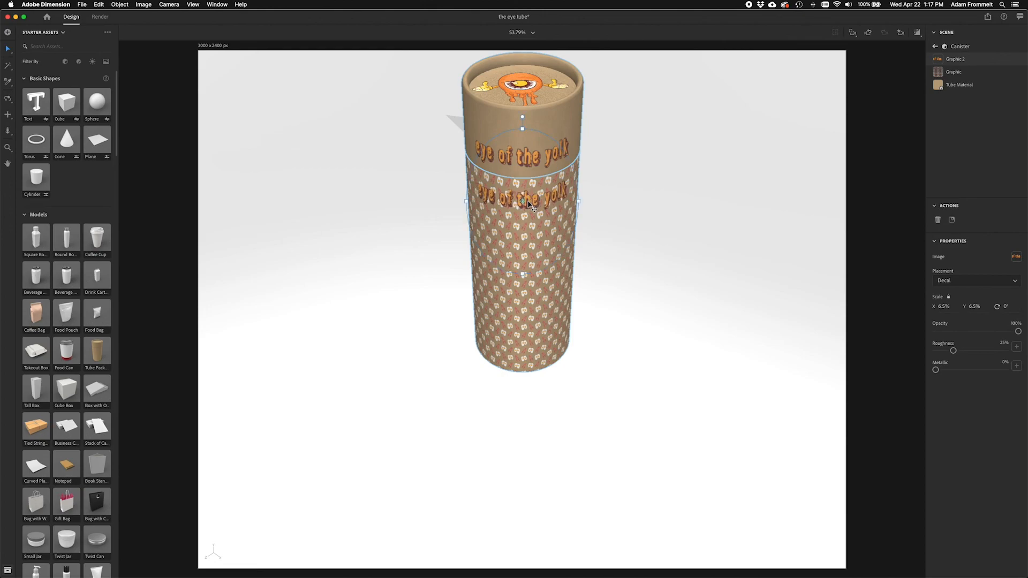
click(626, 234)
Step: Recall the home camera bookmark and view the whole scene with the tube package and backdrop planes from farther above
click(918, 32)
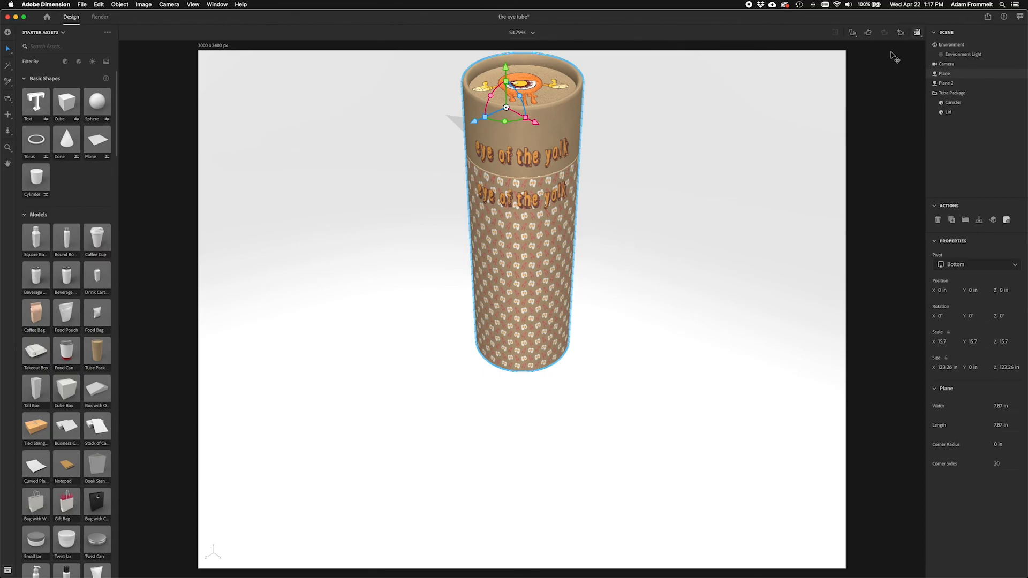
click(901, 32)
click(918, 32)
click(901, 32)
click(879, 64)
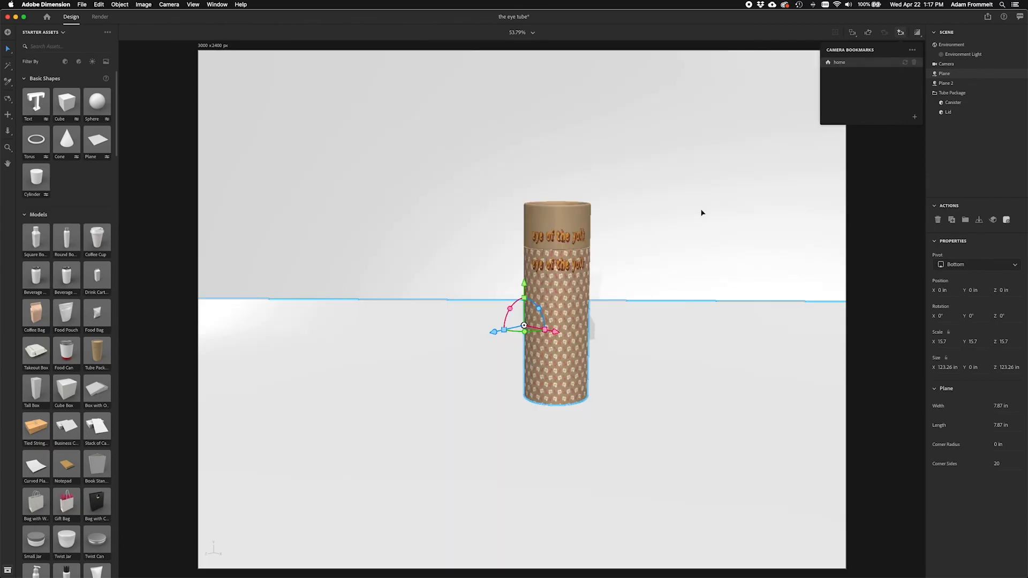
right_drag(702, 212, 693, 280)
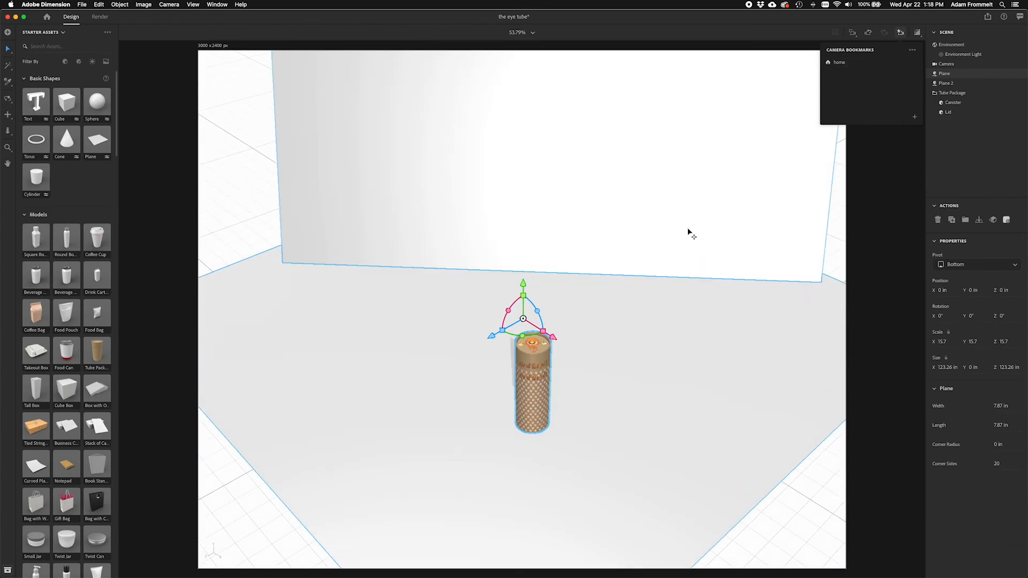